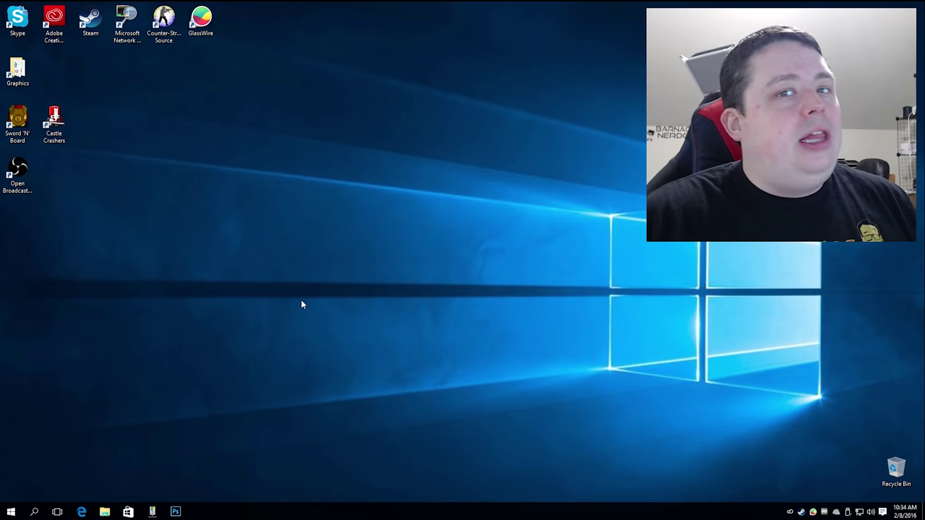
Switch to Edge and examine the OBS Classic and OBS Studio download options on obsproject.com.
click(81, 511)
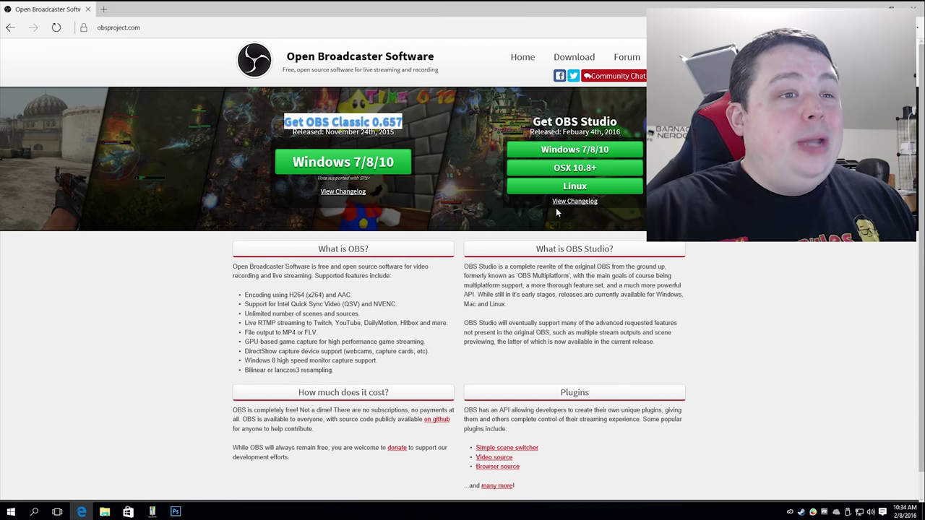
click(283, 110)
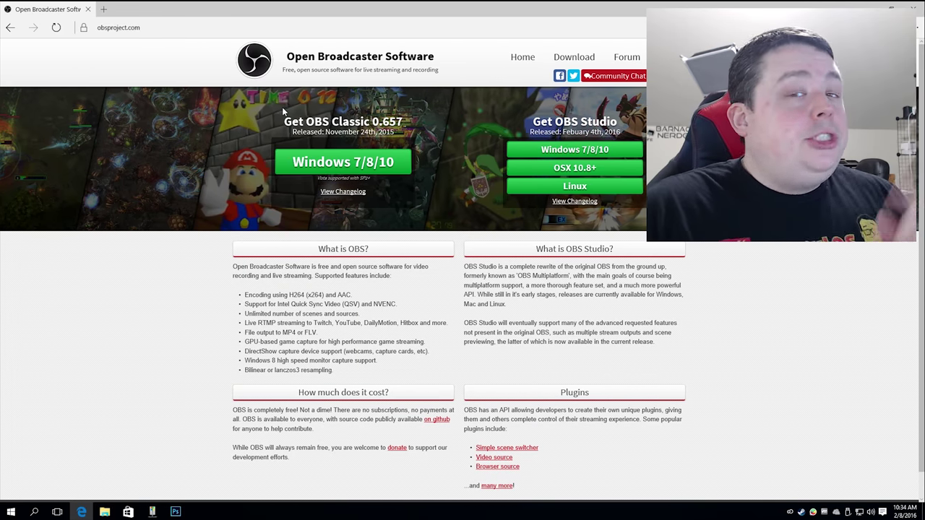
drag(284, 120, 398, 124)
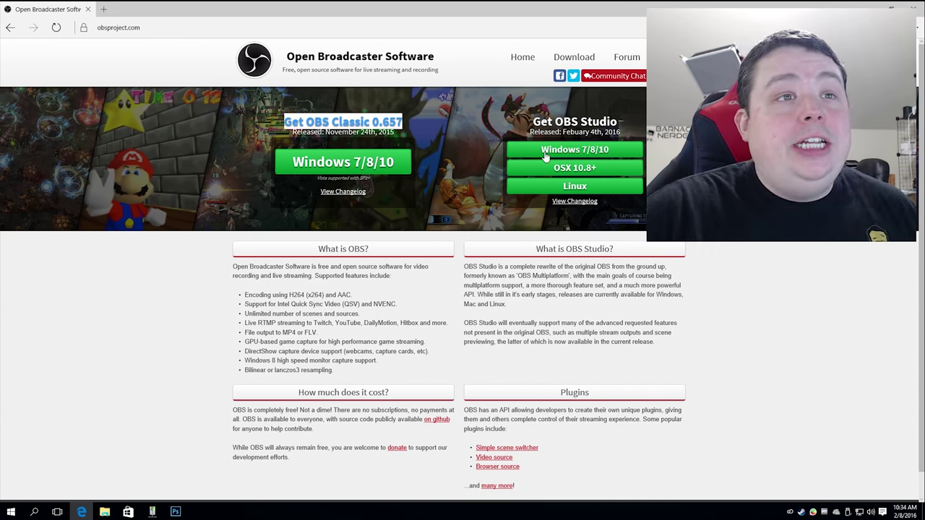
drag(618, 122, 535, 124)
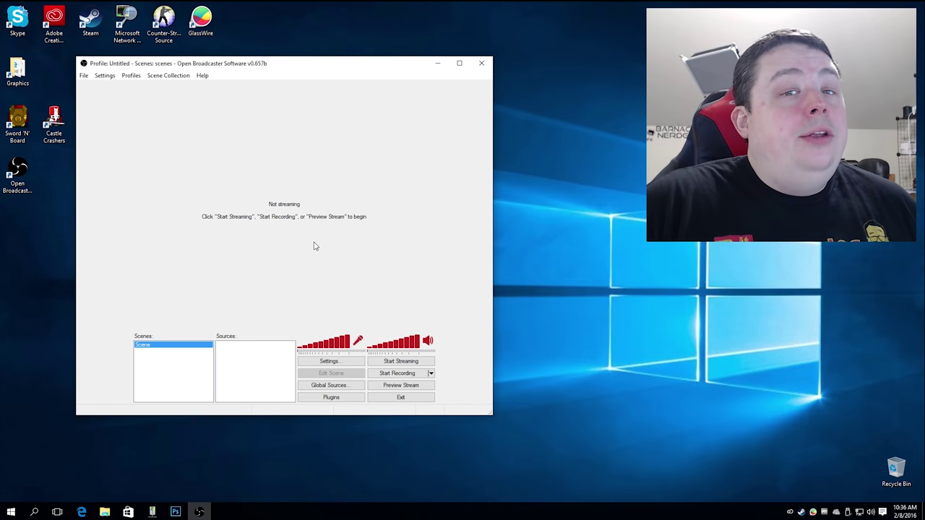
Start the stream preview and add a Video Capture Device source named Webcam to the scene.
click(397, 389)
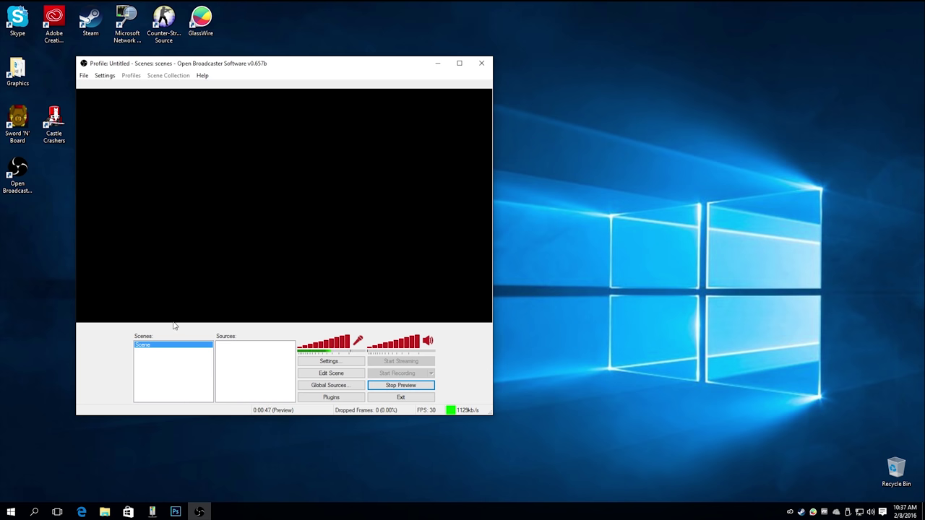
right_click(241, 356)
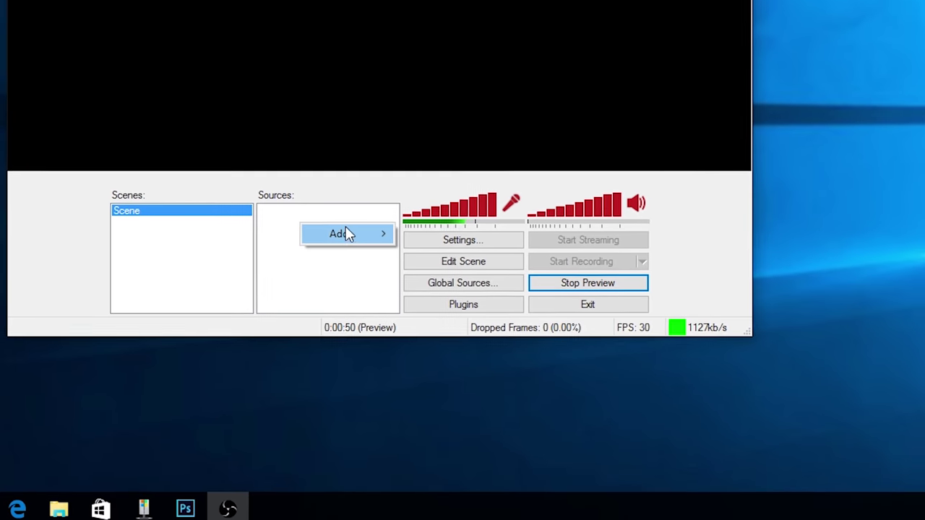
mouse_move(267, 361)
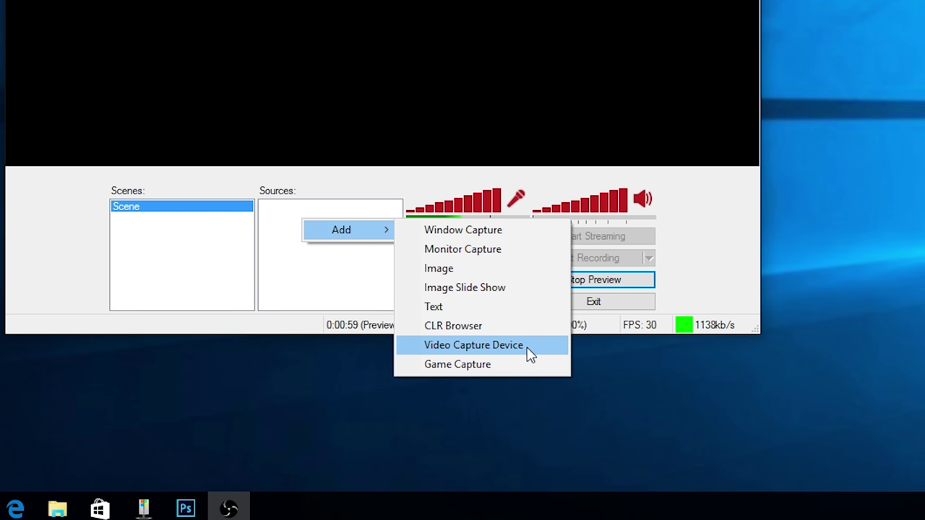
click(486, 346)
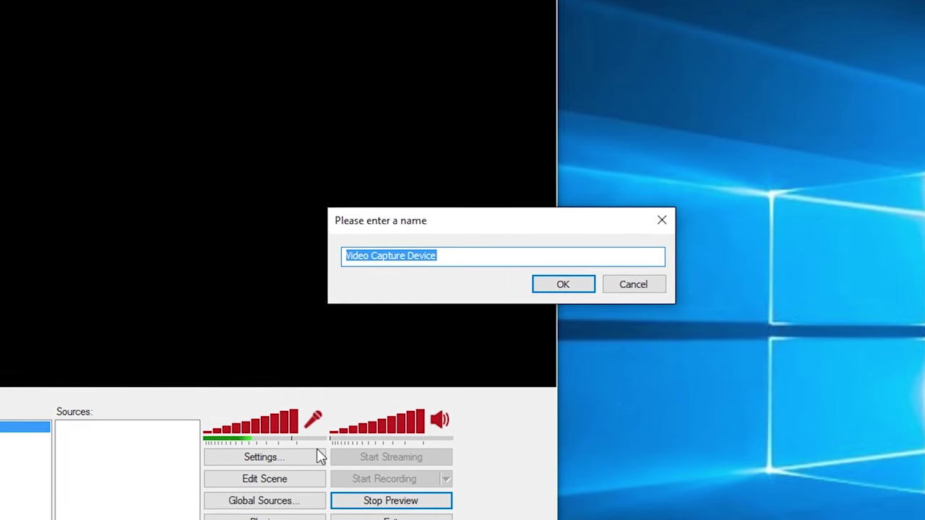
click(476, 254)
drag(475, 254, 346, 255)
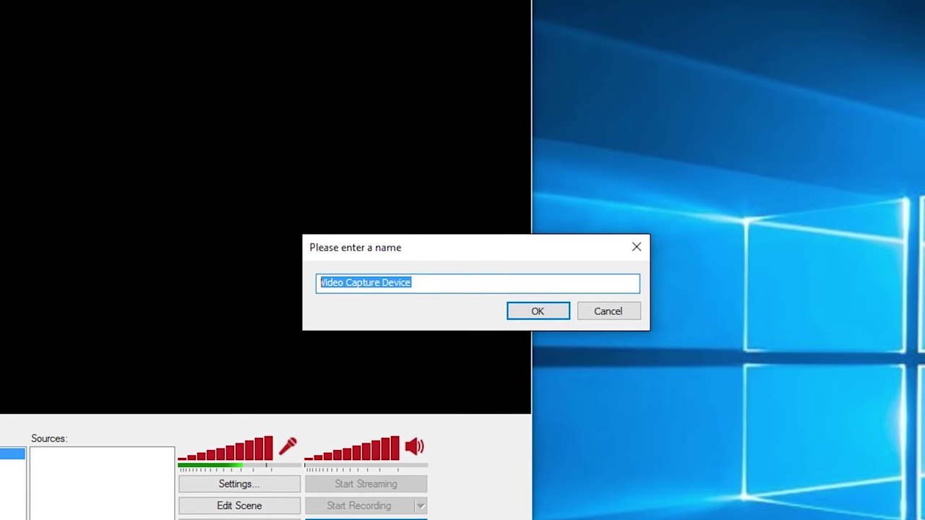
text(Webcam)
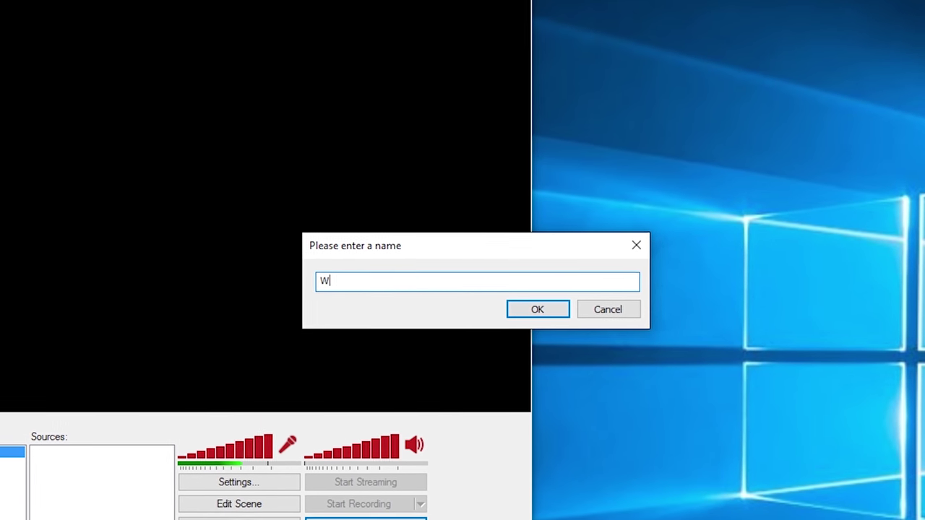
key(Return)
Set the capture device to Logitech HD Pro Webcam C920 with its audio input disabled, and confirm the source.
click(531, 58)
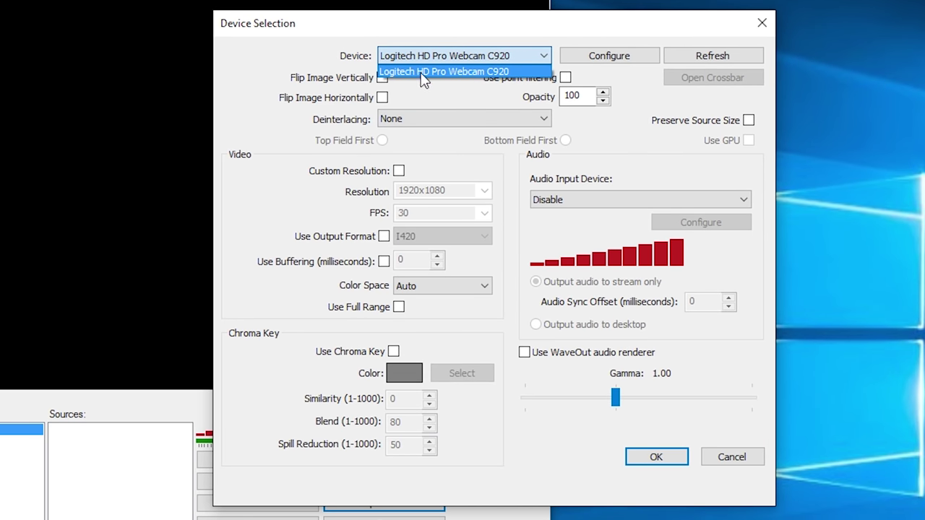
click(423, 72)
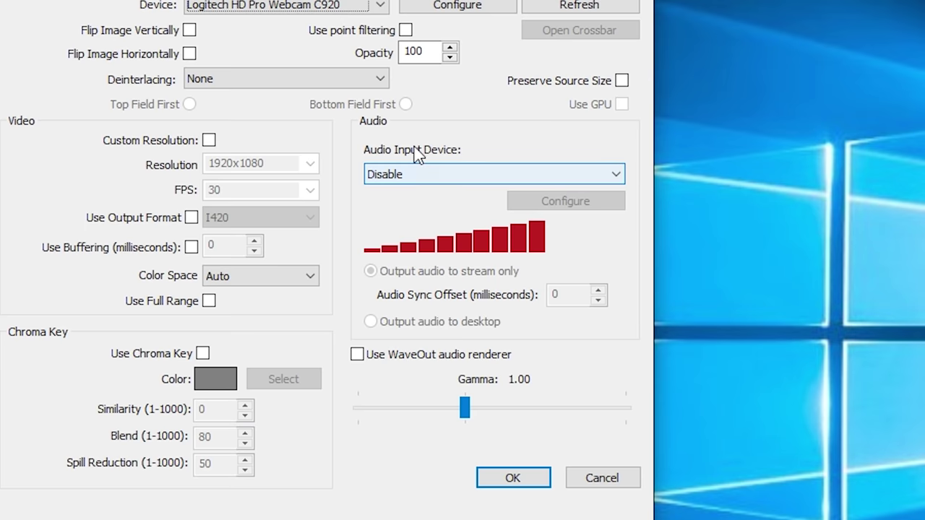
click(611, 200)
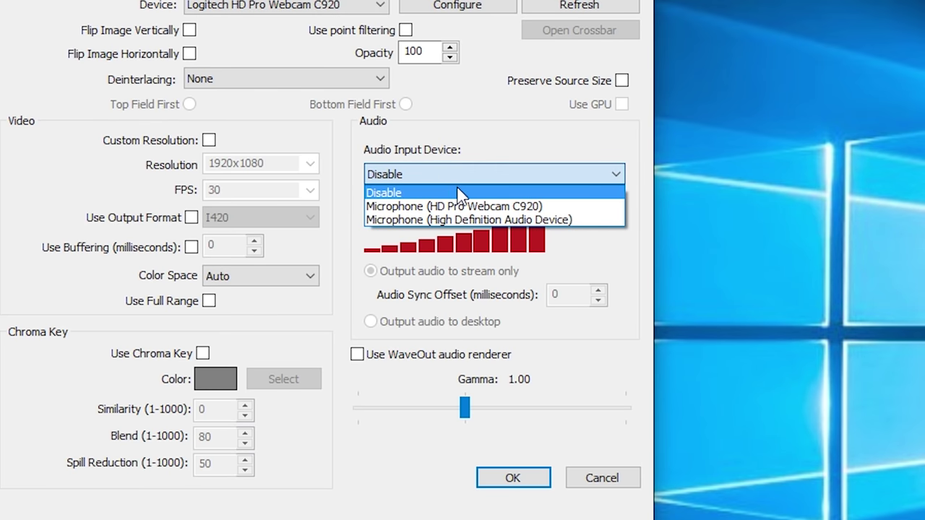
click(412, 193)
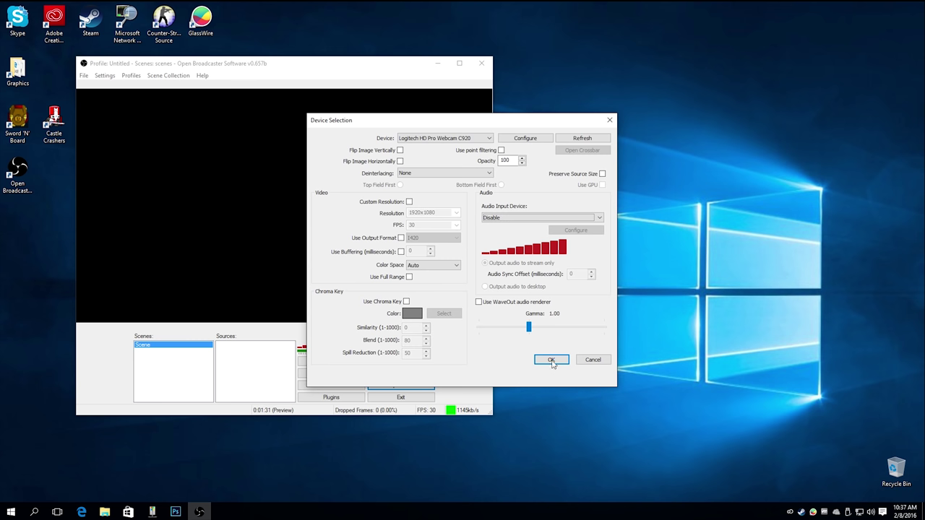
click(513, 478)
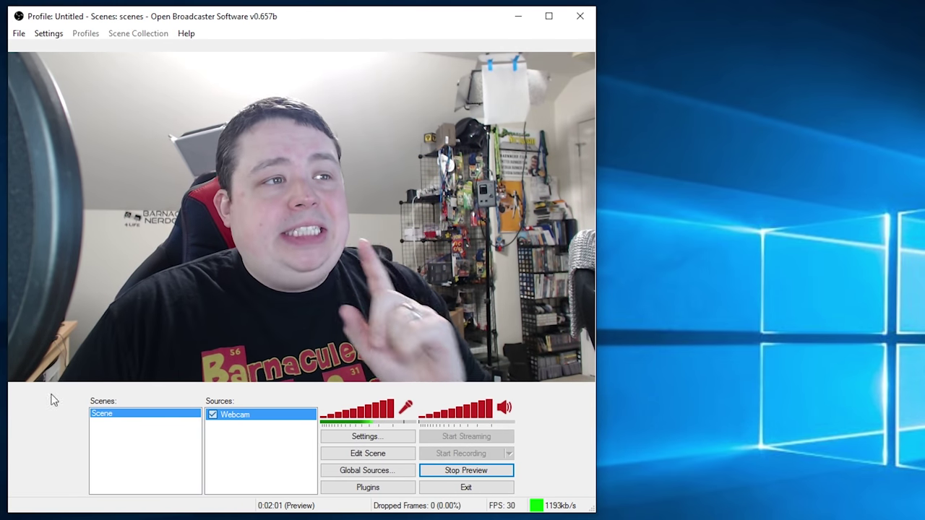
Rename the existing scene as Full Webcam.
right_click(124, 417)
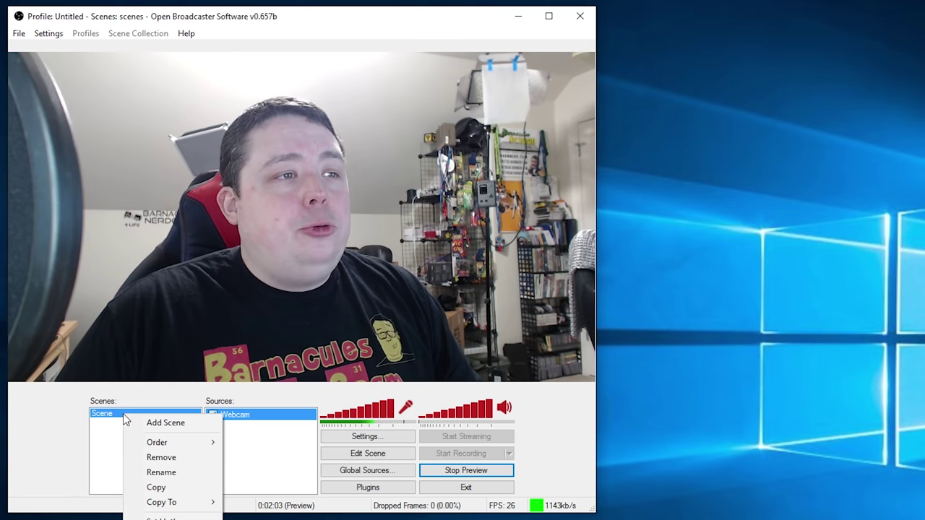
click(162, 472)
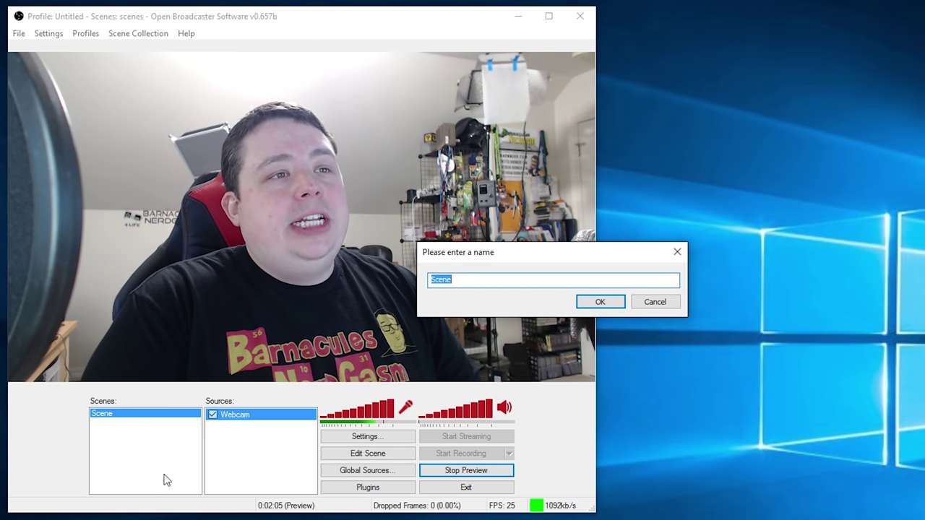
text(Full Webcam)
key(Return)
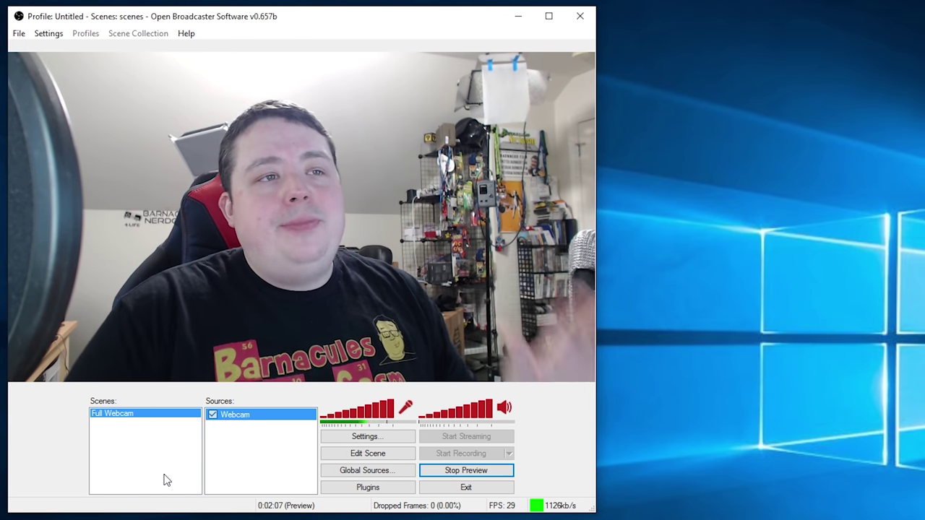
Add a second scene named "Gameplay w/ Webcam".
right_click(123, 454)
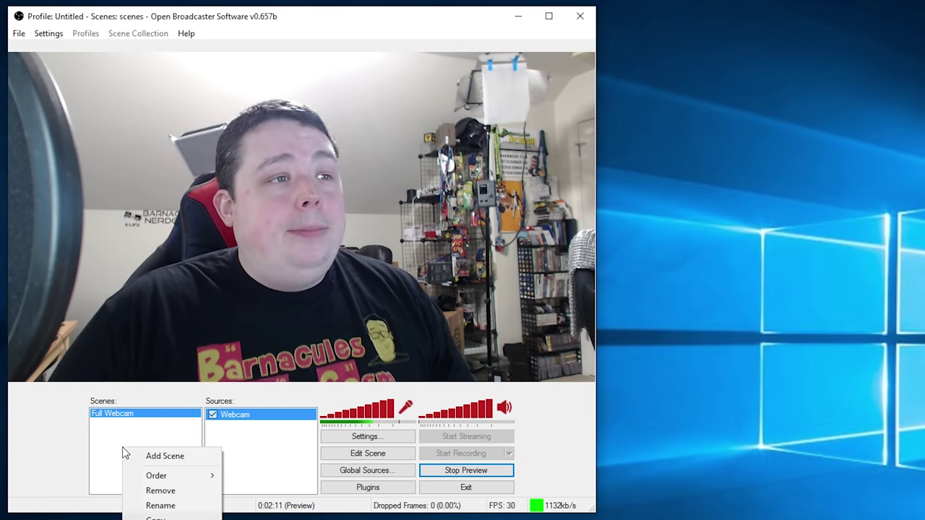
click(165, 458)
click(477, 283)
double_click(478, 284)
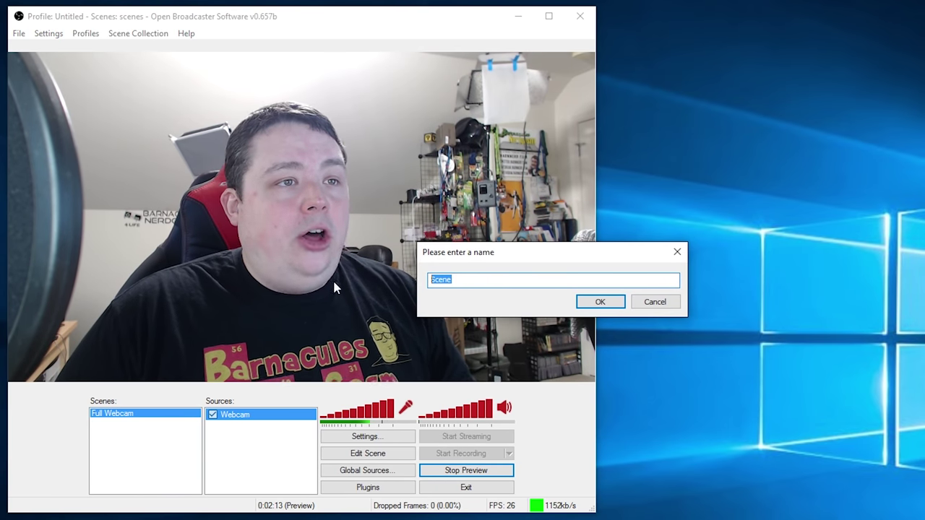
text(Gameplay w/ Webcam)
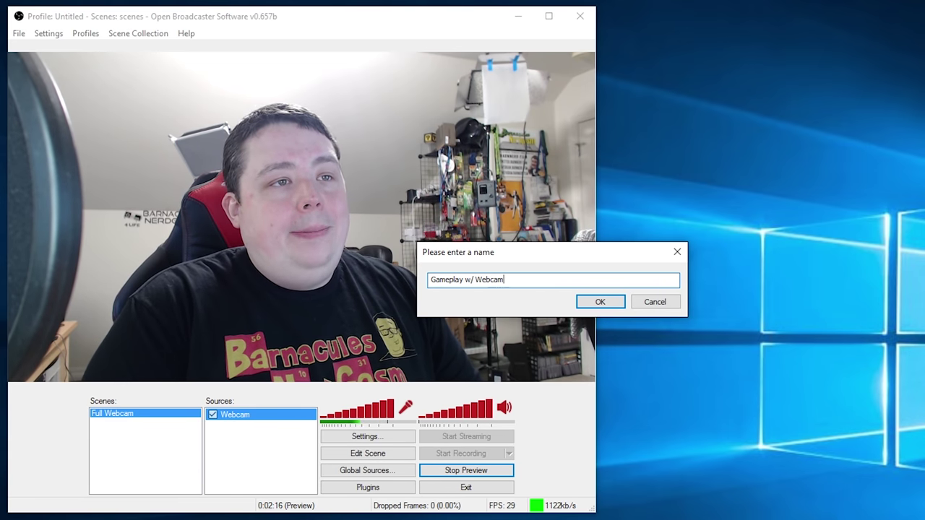
key(Return)
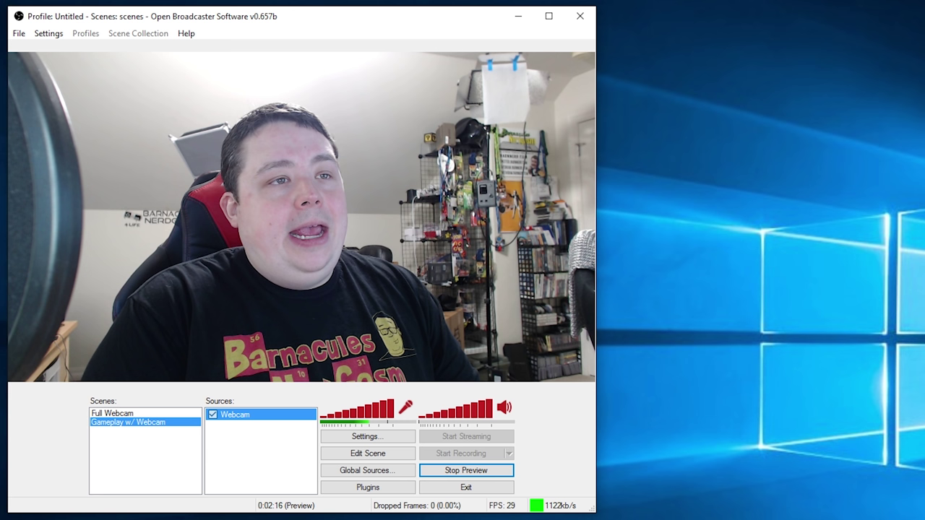
click(155, 424)
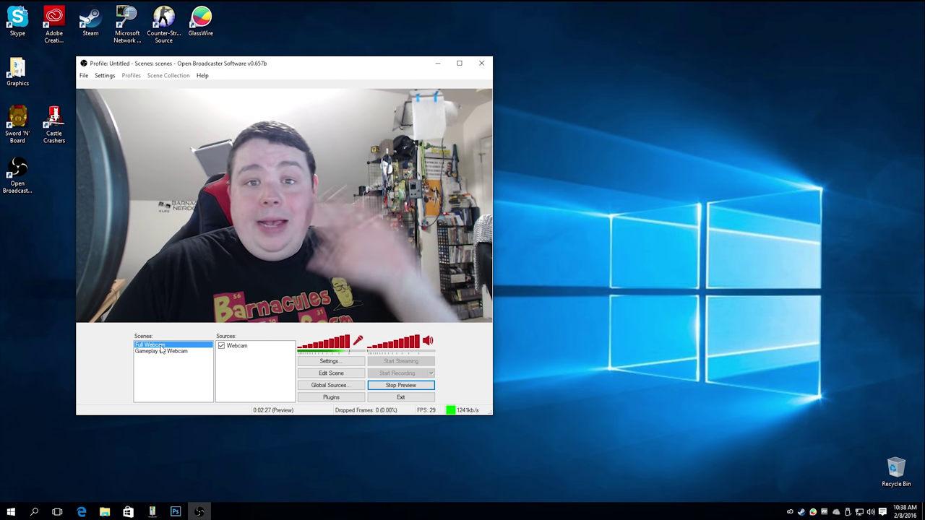
Add a Video Capture Device source named Webcam to the "Gameplay w/ Webcam" scene, using the Logitech HD Pro Webcam C920.
click(155, 353)
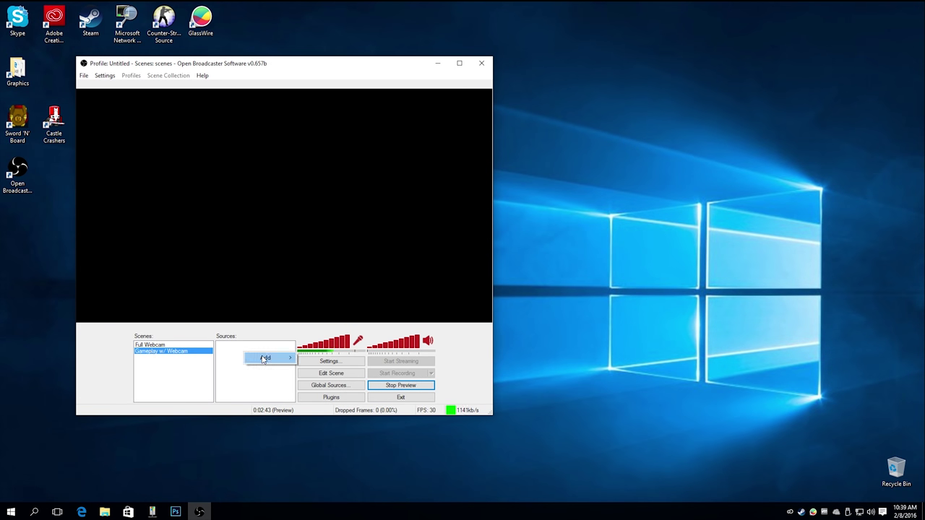
mouse_move(266, 362)
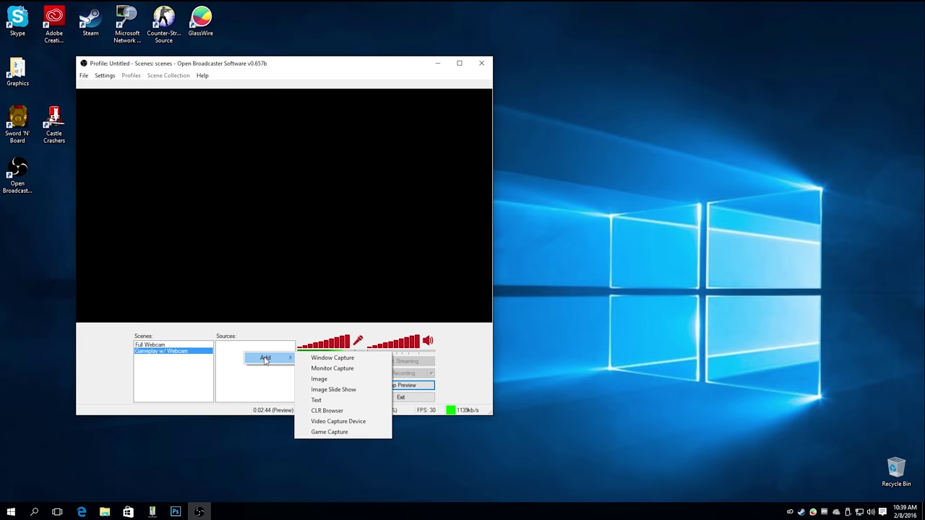
click(344, 423)
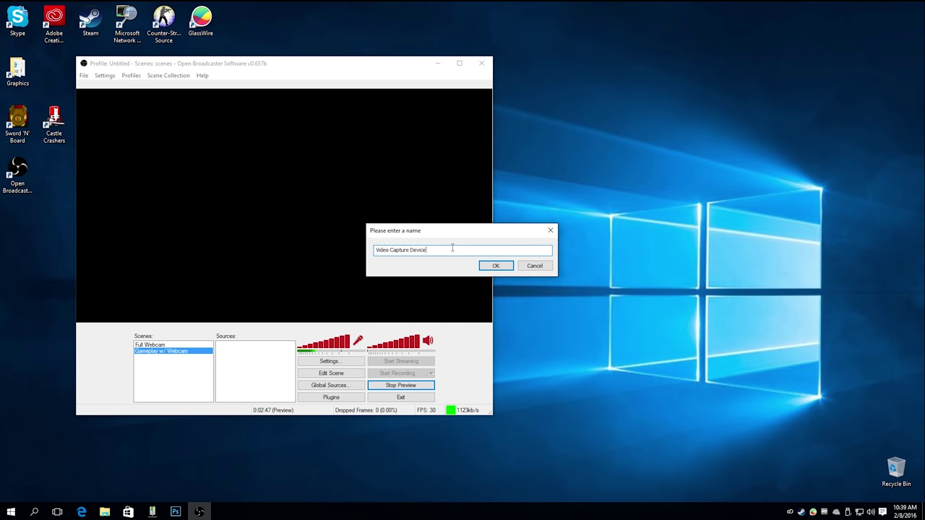
key(Return)
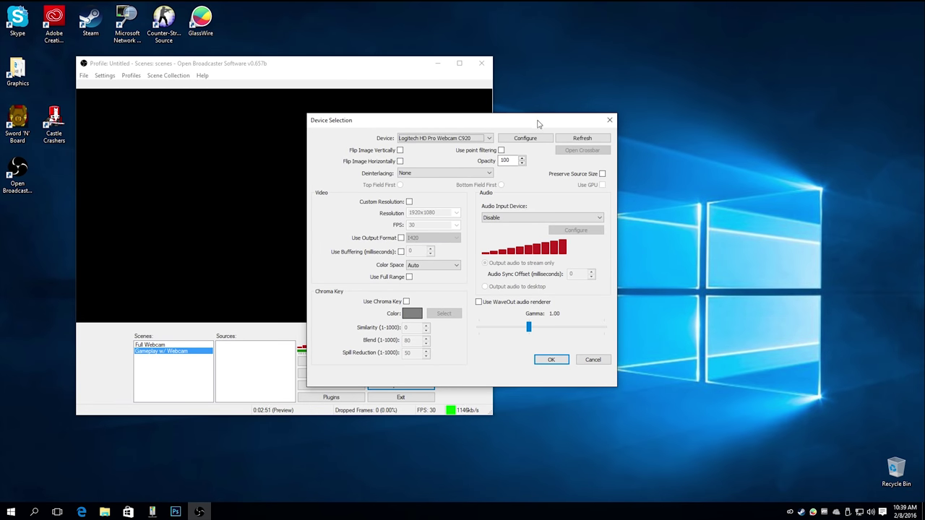
click(552, 360)
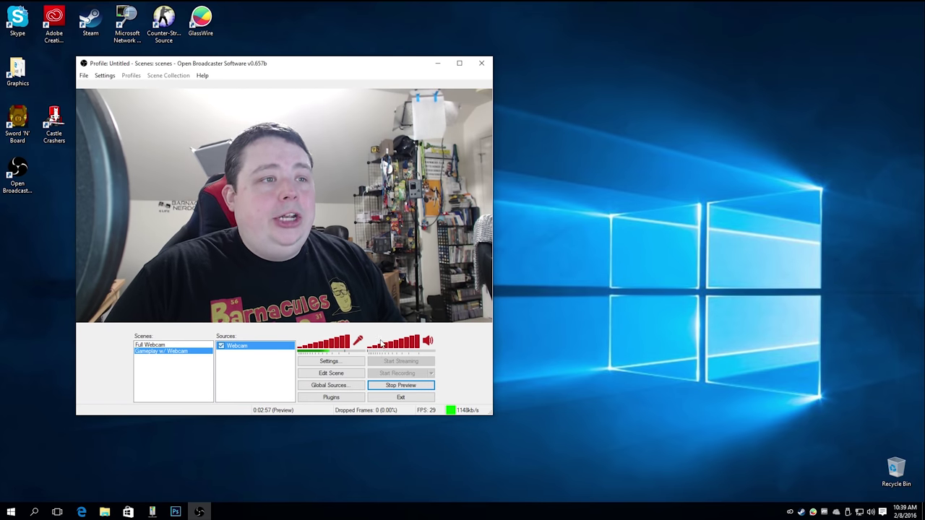
Enable scene editing, shrink the webcam image to a small picture-in-picture, and place it in the preview's upper-right corner.
click(346, 375)
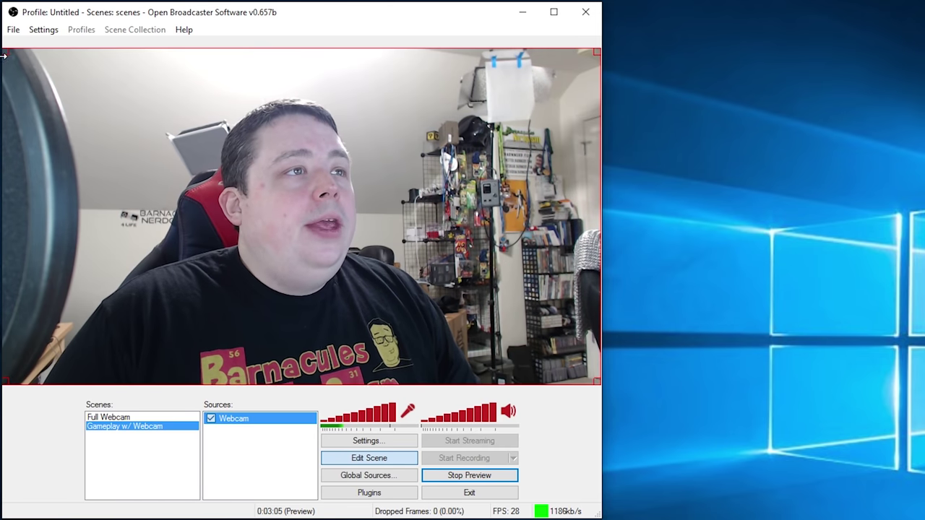
drag(3, 49, 483, 325)
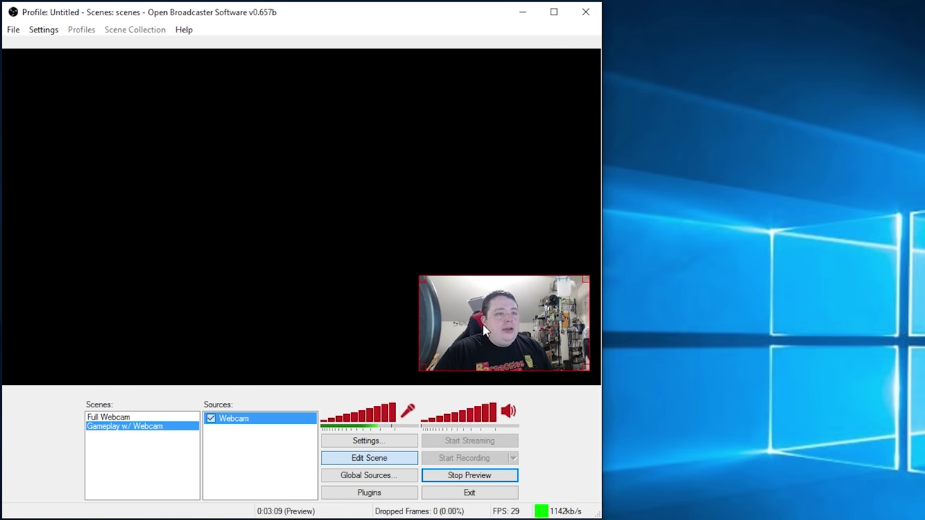
drag(549, 313, 543, 105)
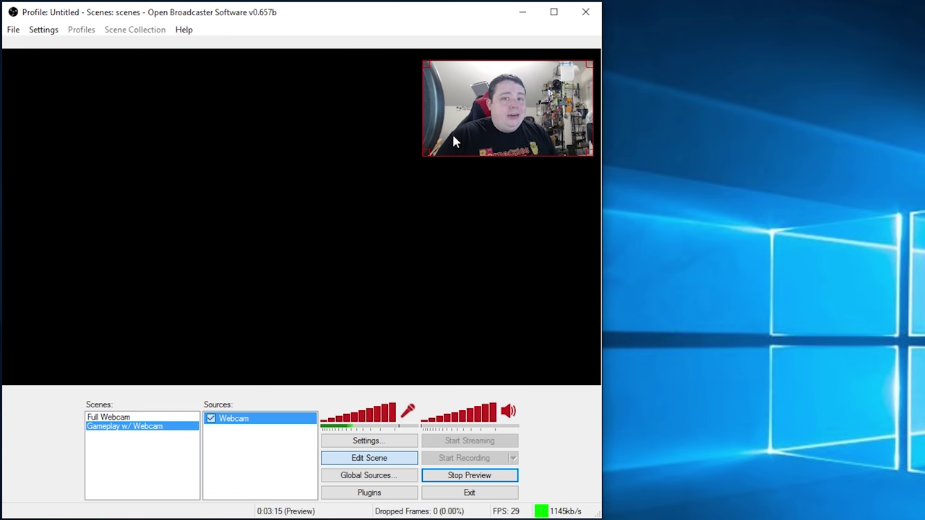
Add a Game Capture source named Castle Crashers to the "Gameplay w/ Webcam" scene, capturing the application [castle]: Castle Crashers.
drag(295, 21, 516, 33)
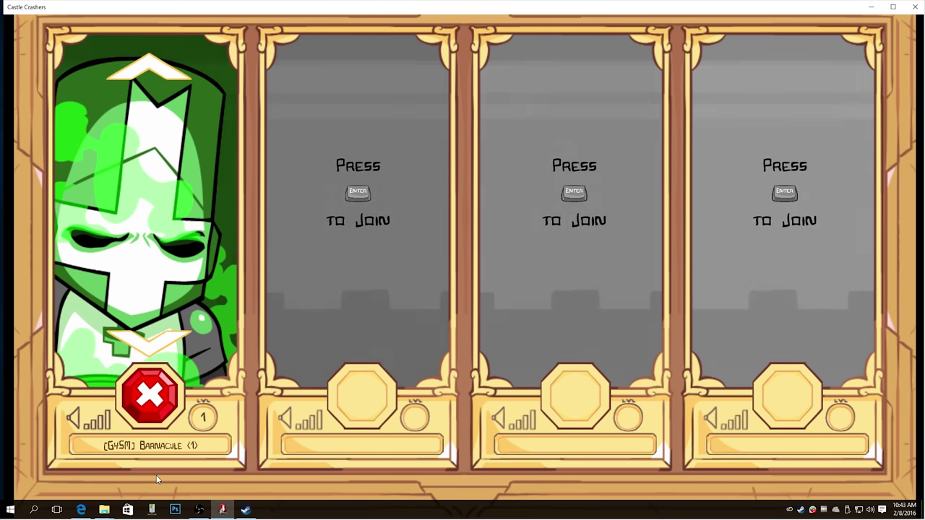
key(alt+Tab)
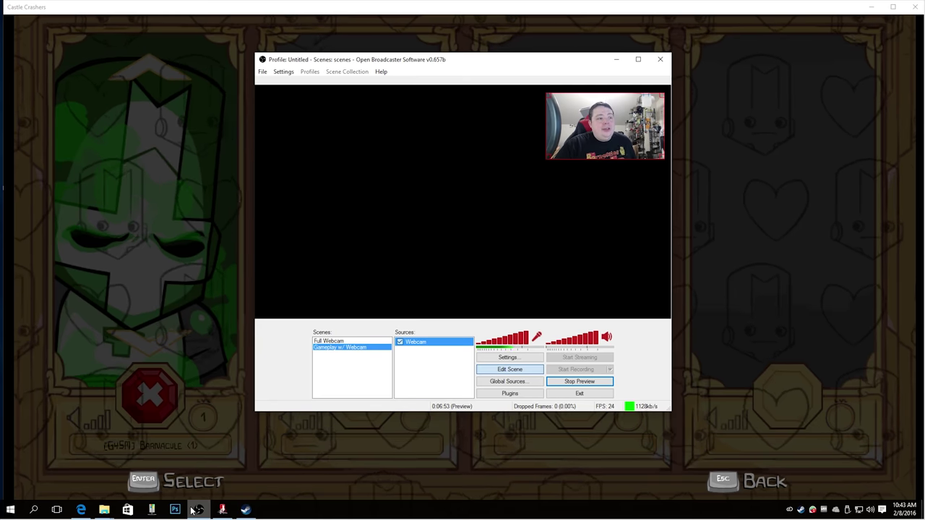
drag(407, 63, 520, 76)
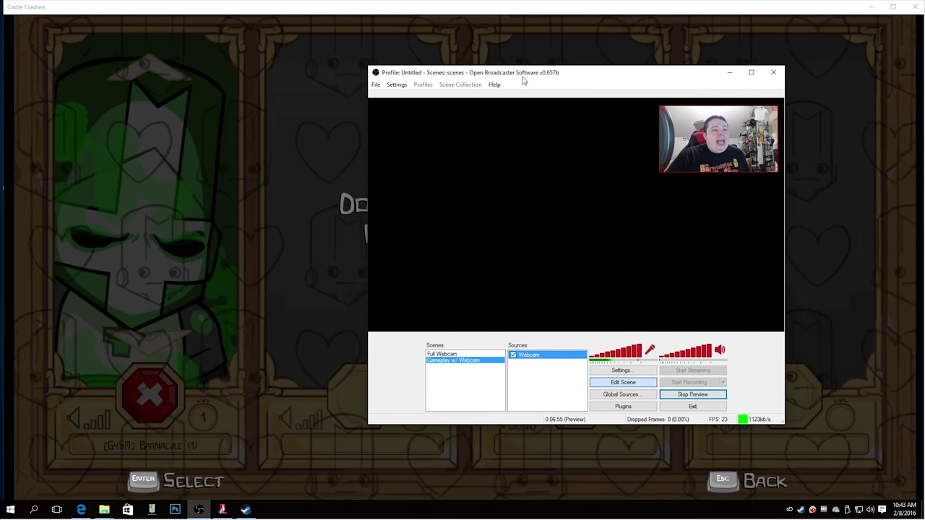
right_click(529, 373)
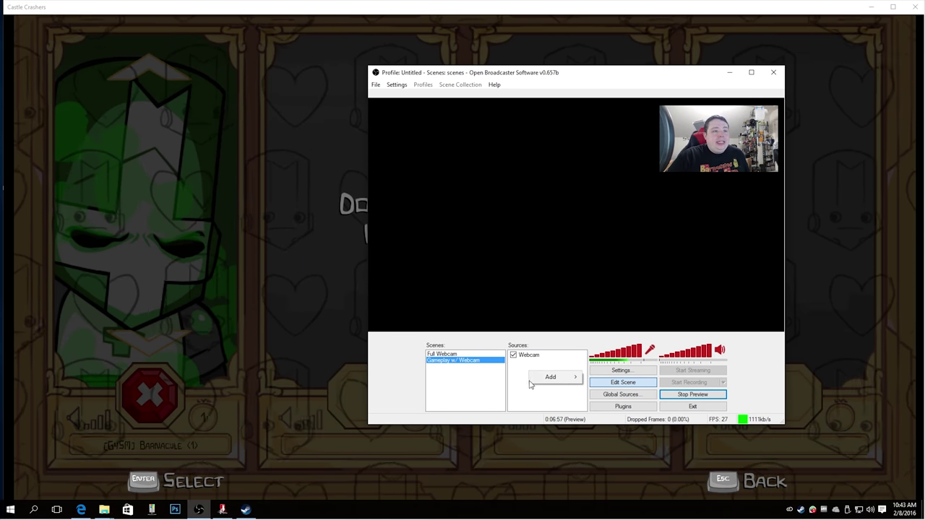
mouse_move(557, 380)
click(616, 451)
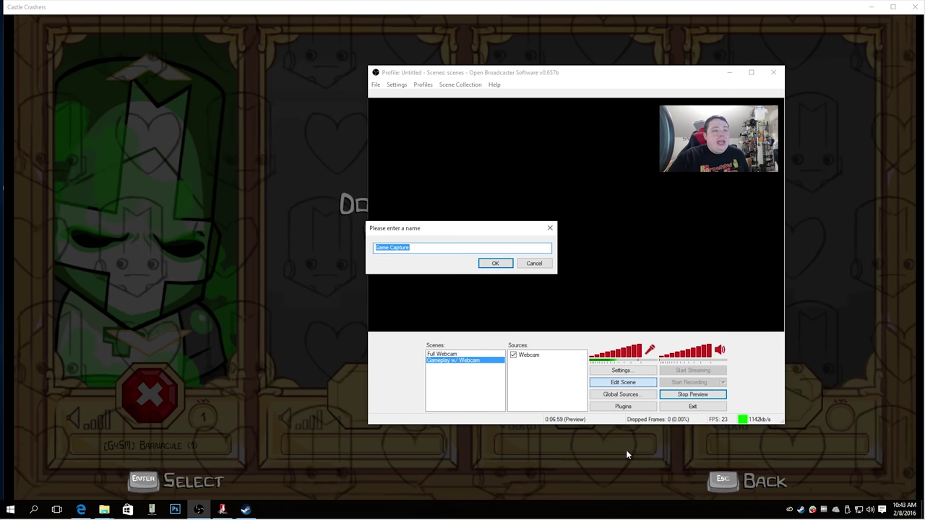
text(Castle Crasher)
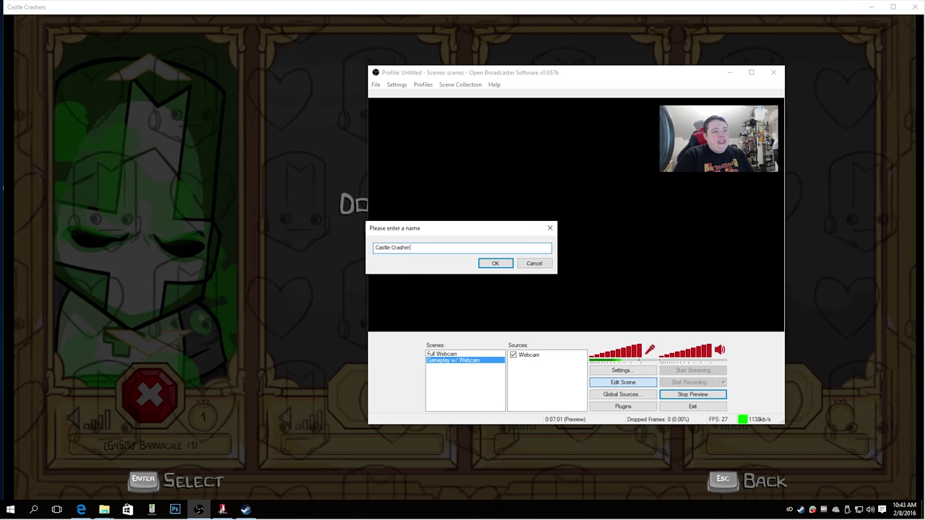
key(Return)
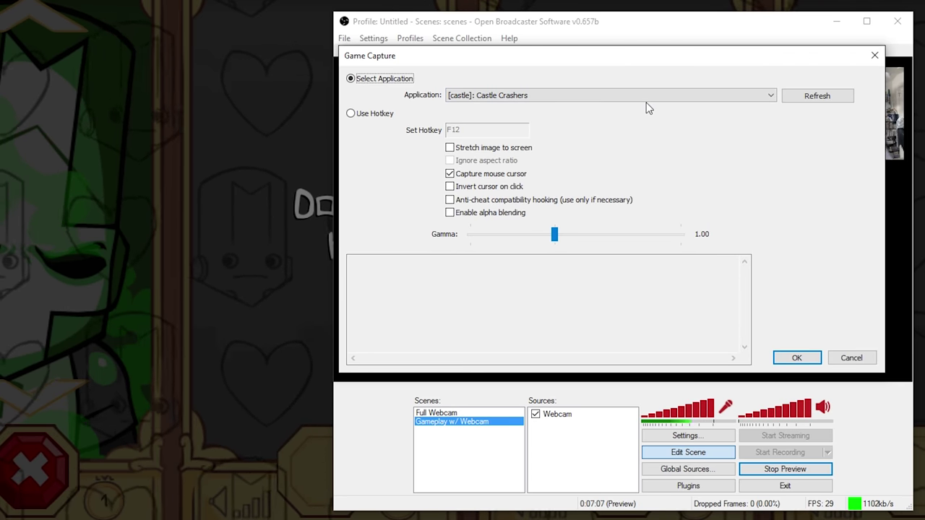
click(796, 359)
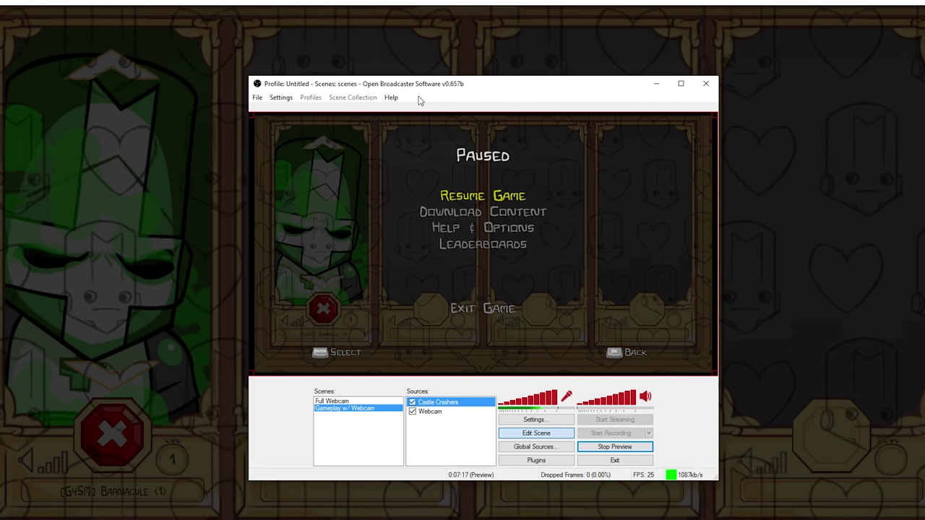
Move the Webcam source above Castle Crashers in the source order so it overlays the game.
drag(424, 84, 615, 75)
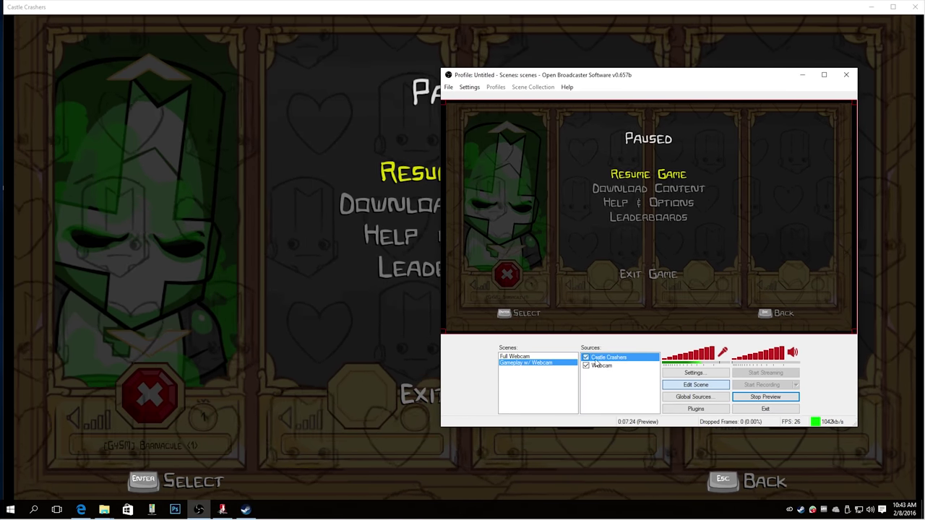
click(602, 366)
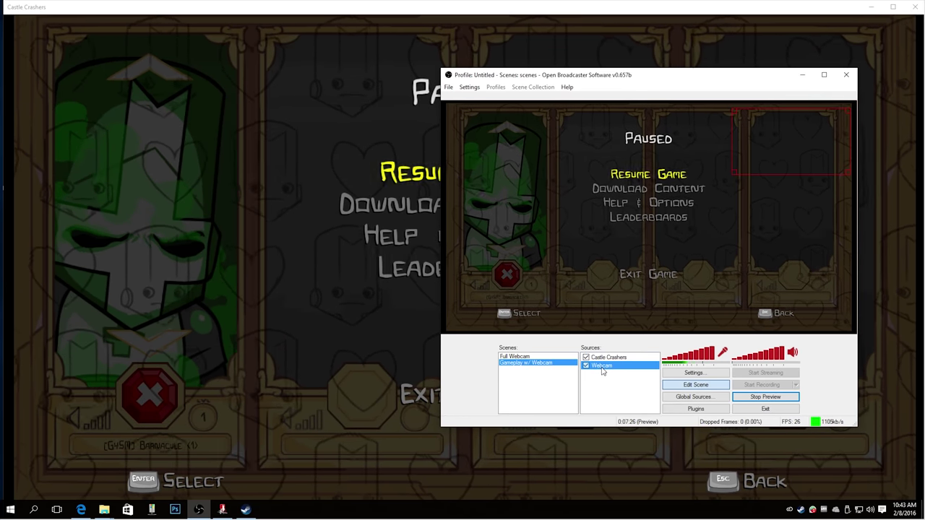
right_click(603, 368)
mouse_move(647, 387)
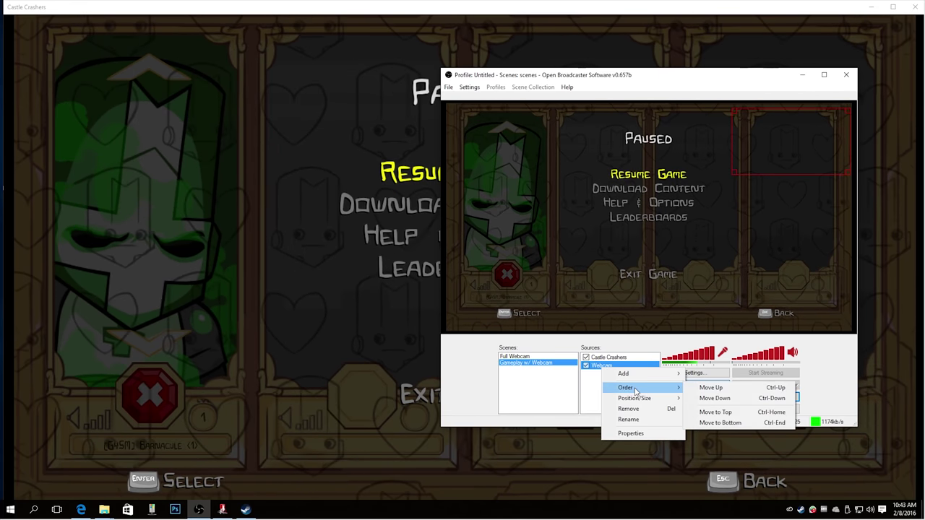
click(711, 388)
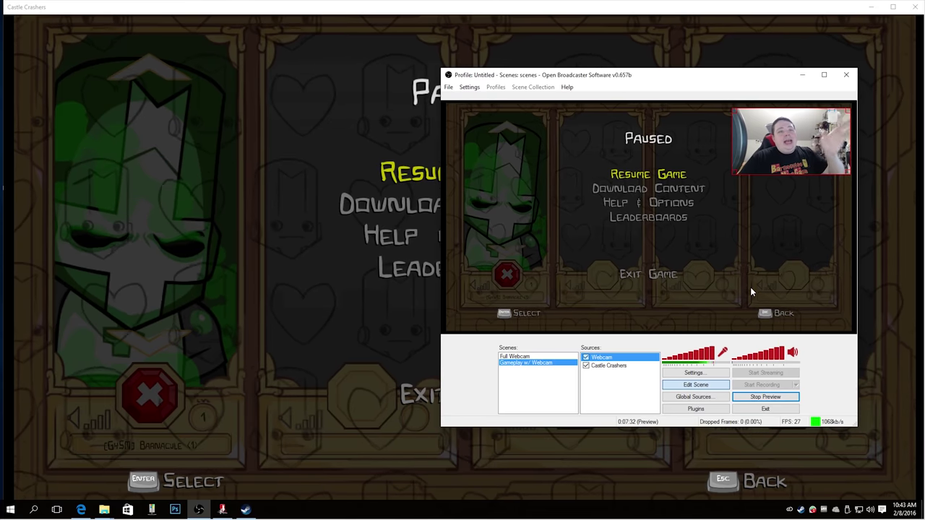
Crop the webcam overlay on all four sides so it frames the person more tightly.
drag(734, 111, 750, 119)
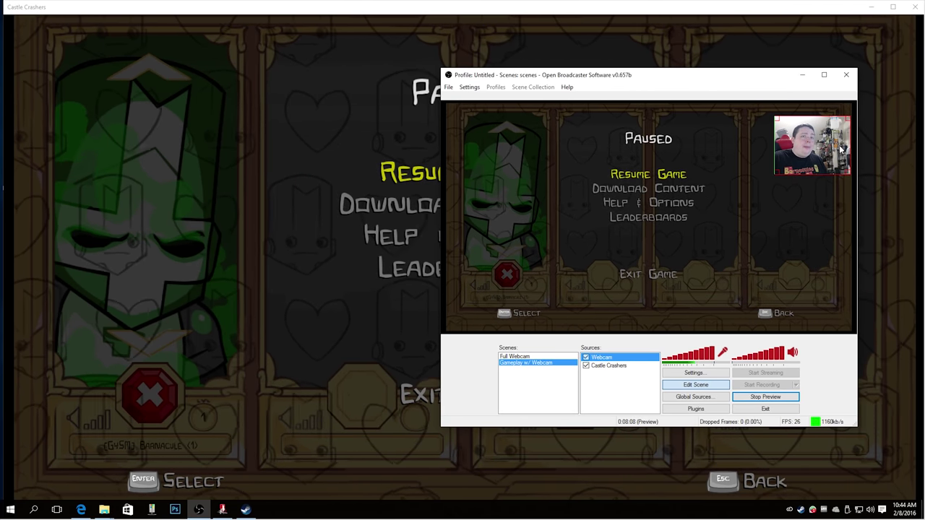
drag(842, 146, 833, 145)
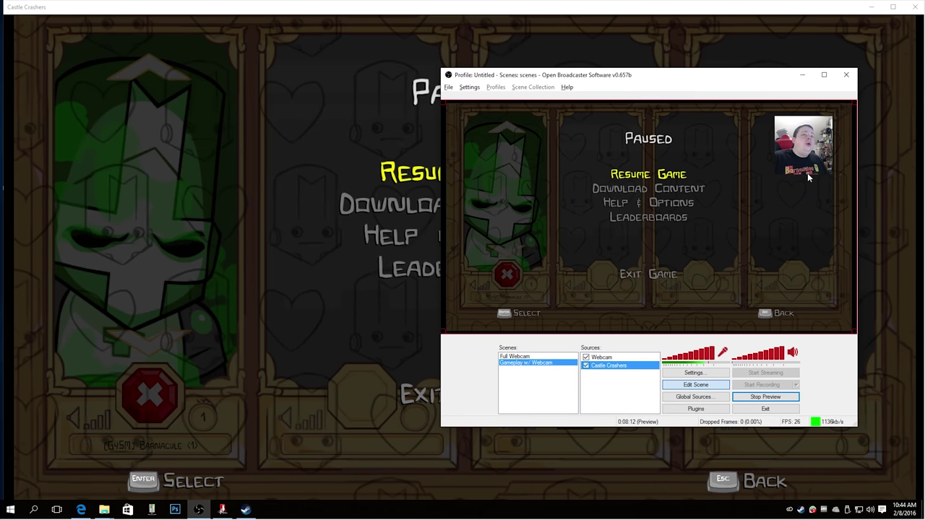
drag(808, 173, 811, 168)
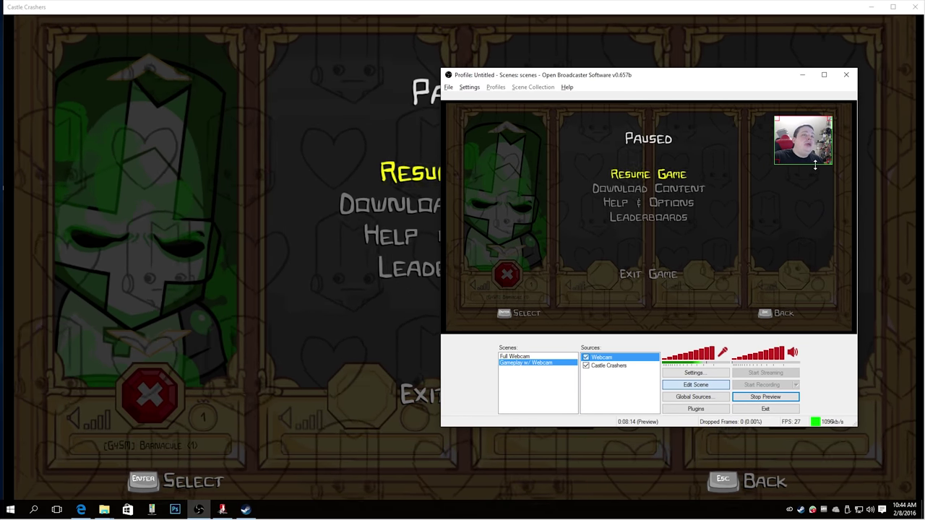
Move the cropped webcam overlay into the preview's upper-right corner and enlarge it slightly.
drag(793, 130, 812, 123)
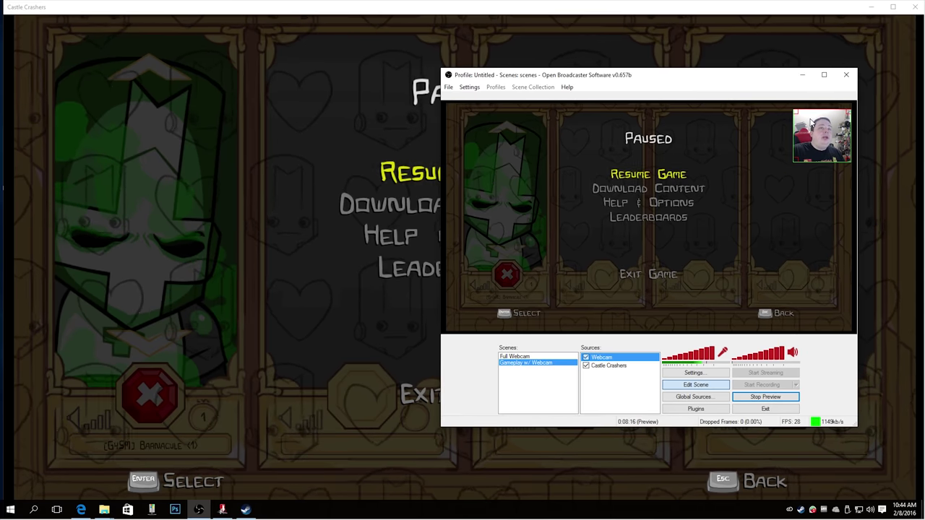
drag(793, 157, 766, 183)
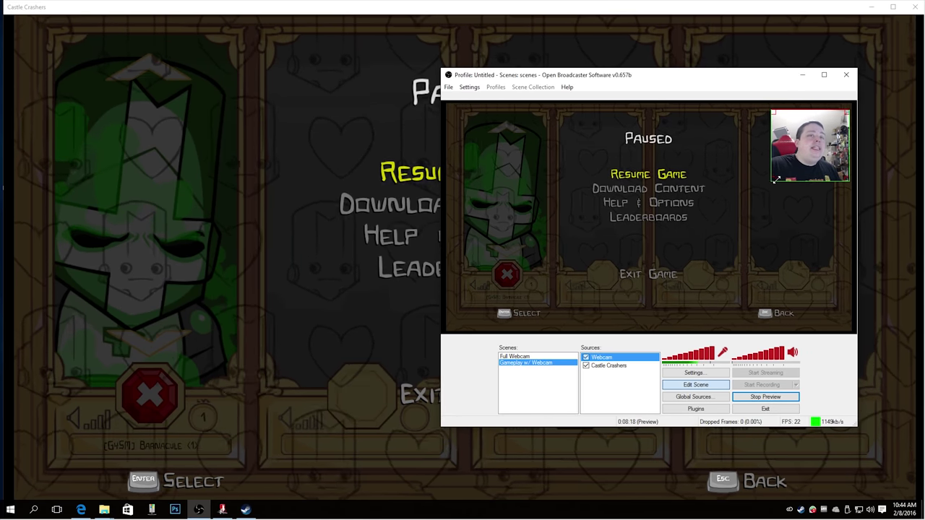
drag(789, 172, 792, 170)
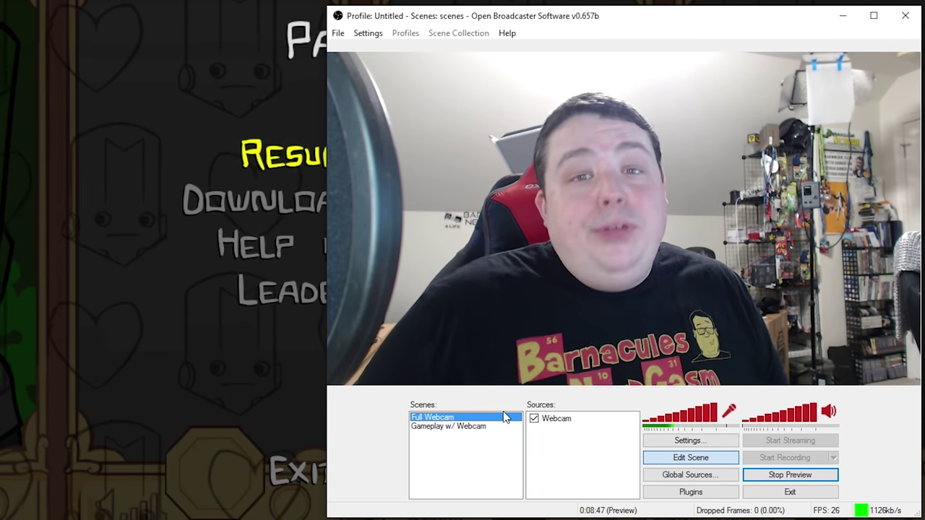
Assign the scene hotkey Ctrl + 1 to the Full Webcam scene.
click(465, 428)
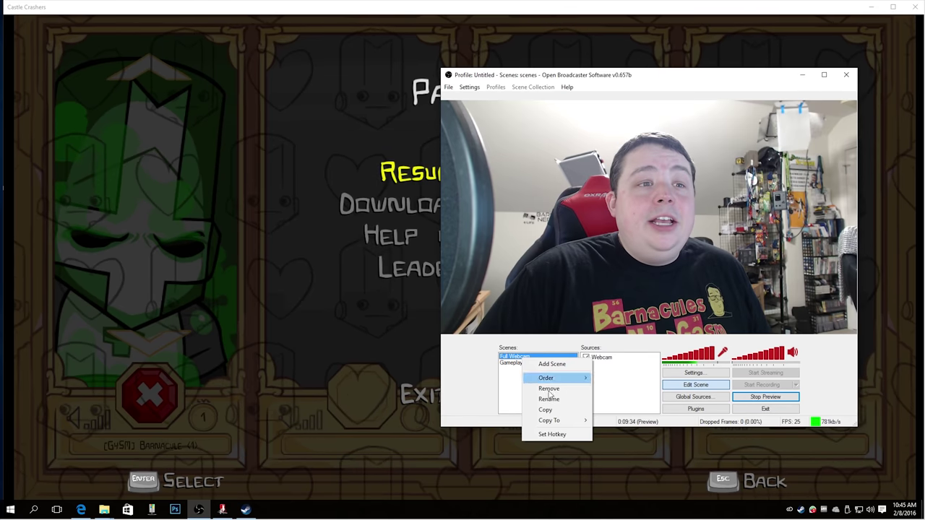
click(555, 435)
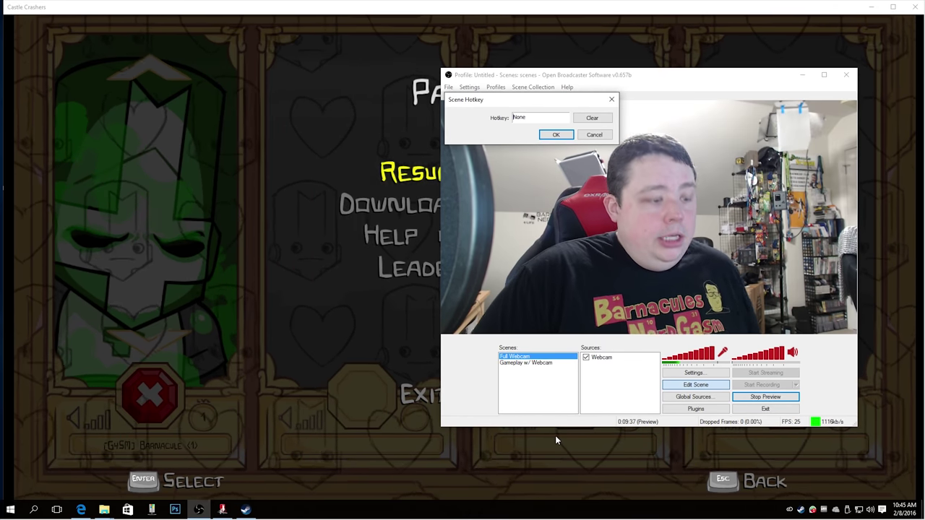
key(ctrl+1)
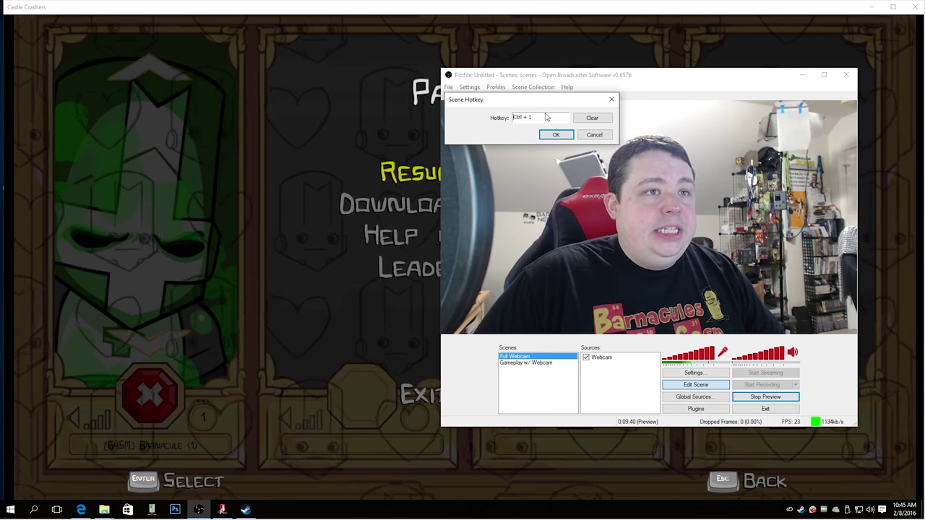
click(557, 136)
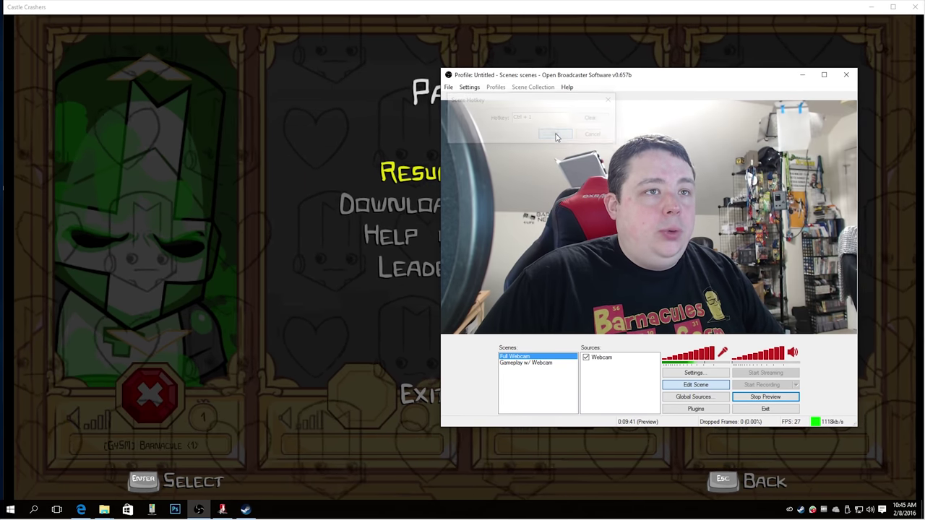
Assign the scene hotkey F11 to the "Gameplay w/ Webcam" scene.
click(524, 364)
right_click(532, 369)
click(559, 439)
key(F11)
click(557, 135)
Switch to the Castle Crashers game and return to Open Broadcaster Software to check the captured scene.
drag(573, 82, 503, 99)
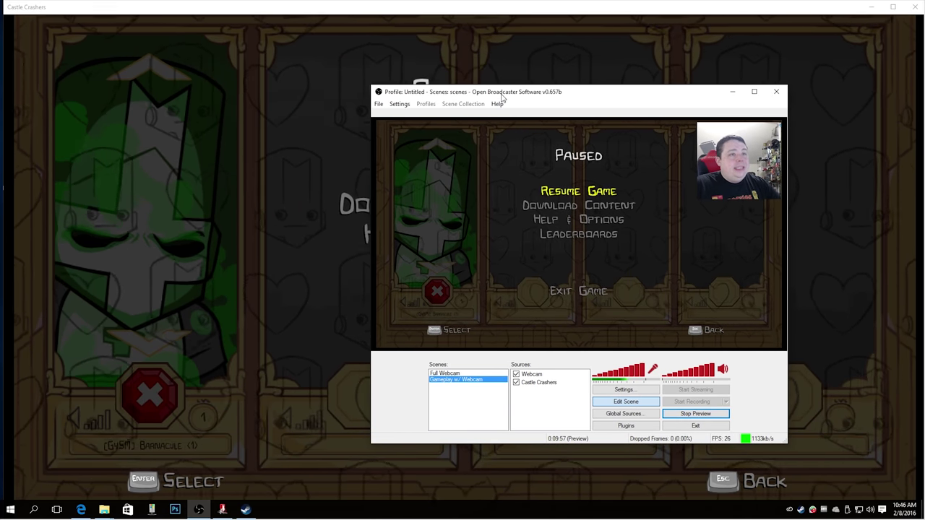
click(253, 255)
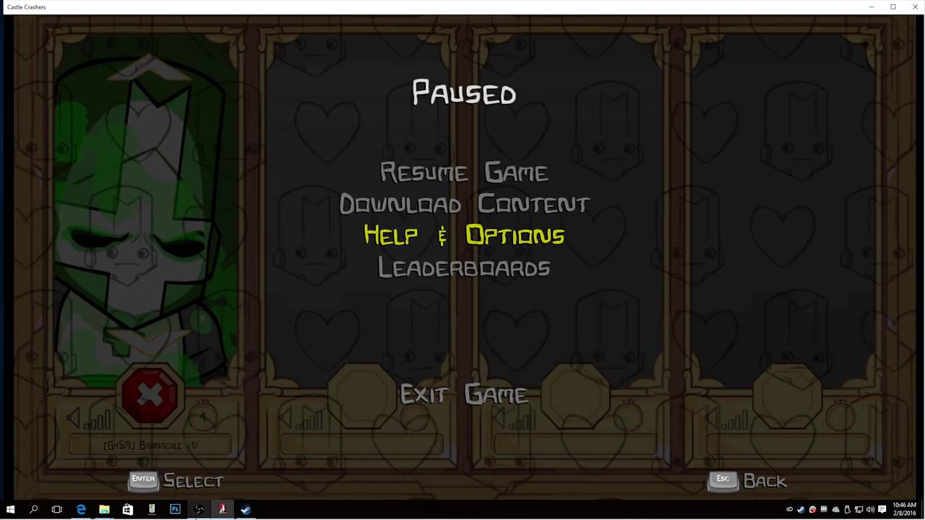
click(198, 511)
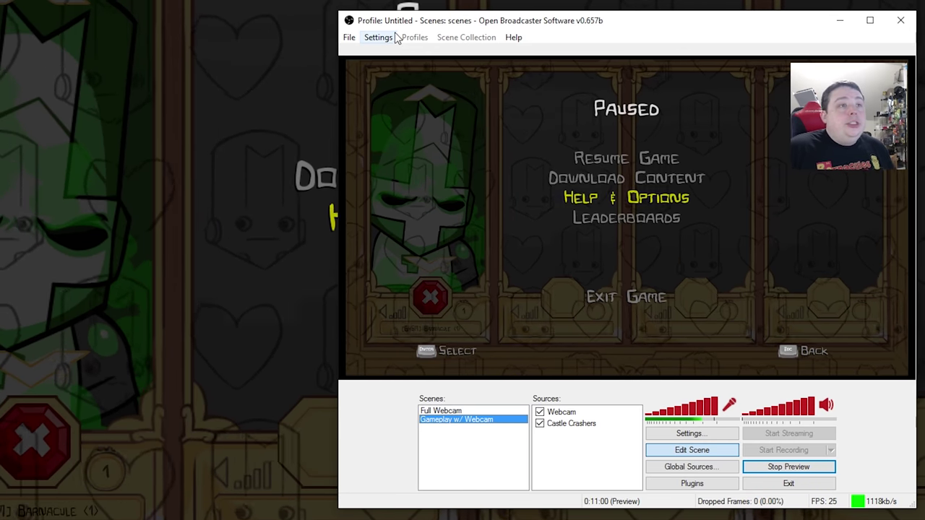
Look through the Encoding, Broadcast Settings, Video, Audio, Hotkeys, Advanced and General pages of the program's settings.
click(402, 104)
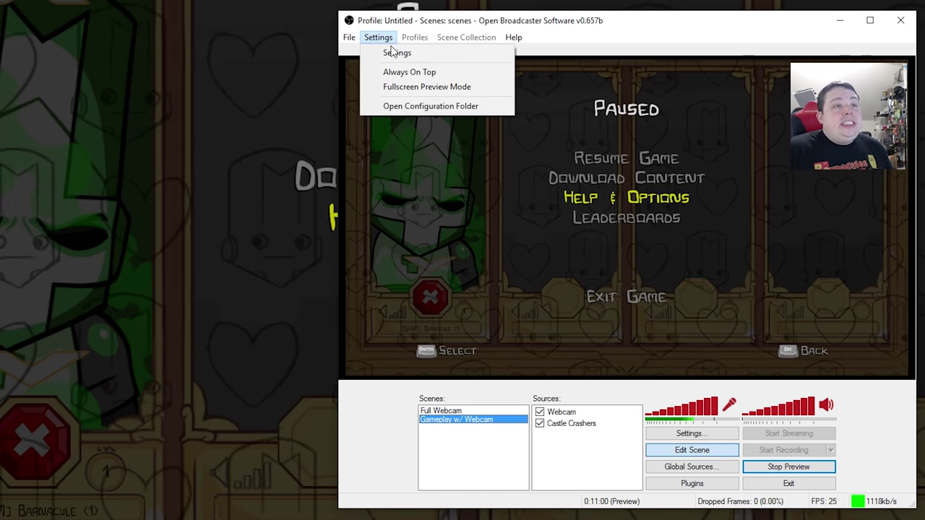
click(395, 55)
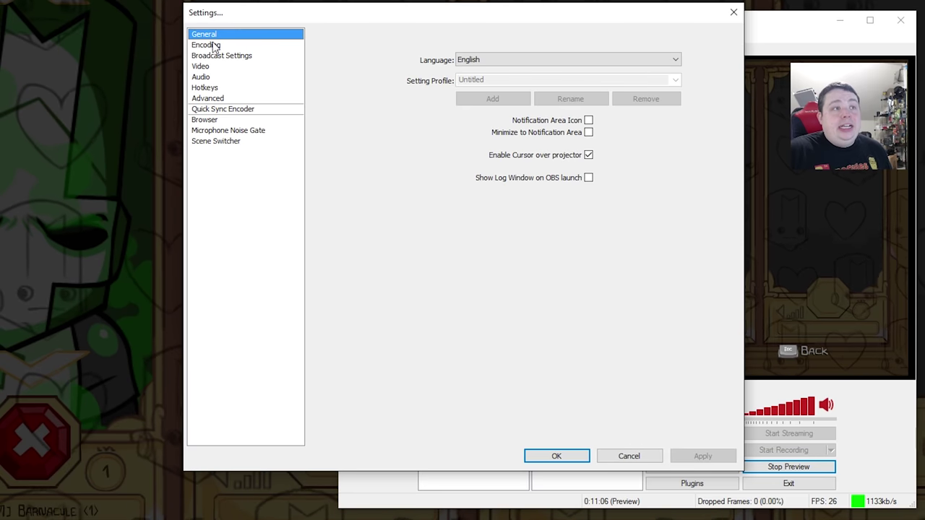
click(215, 46)
click(217, 55)
click(214, 67)
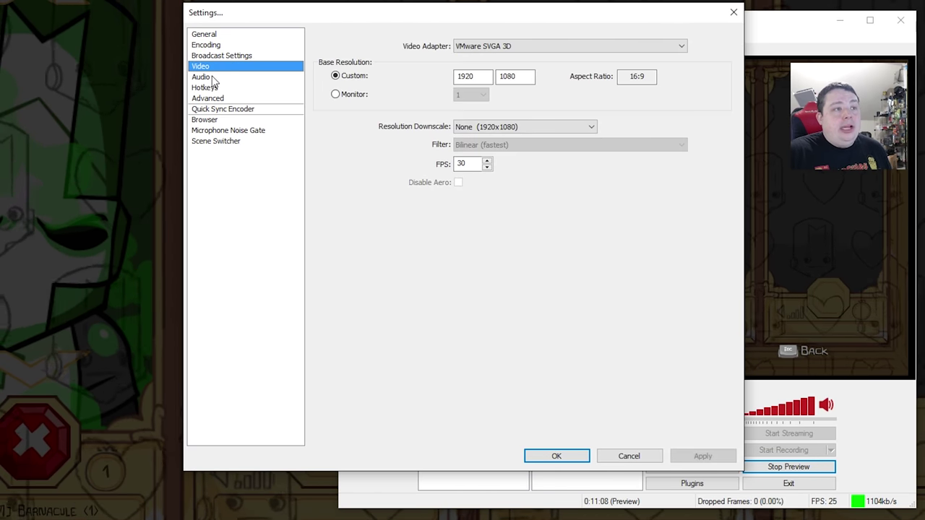
click(210, 77)
click(213, 87)
click(217, 98)
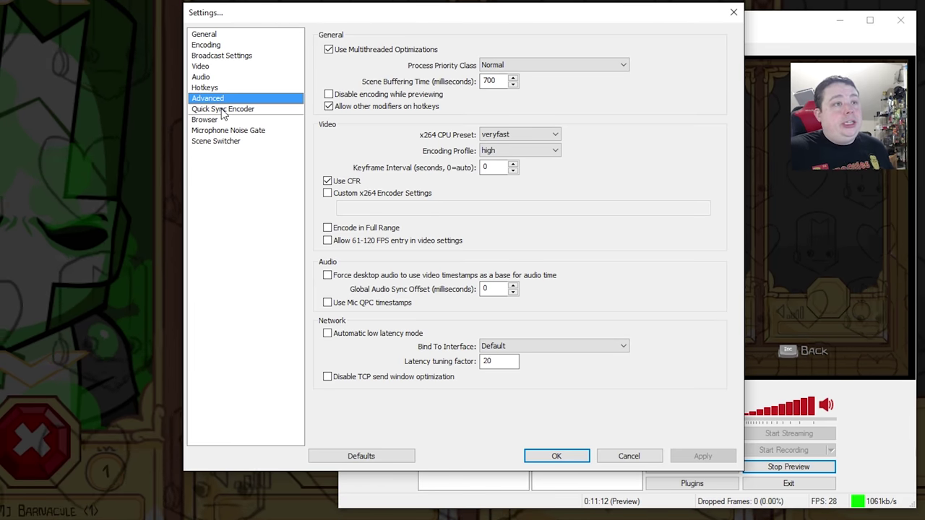
click(207, 35)
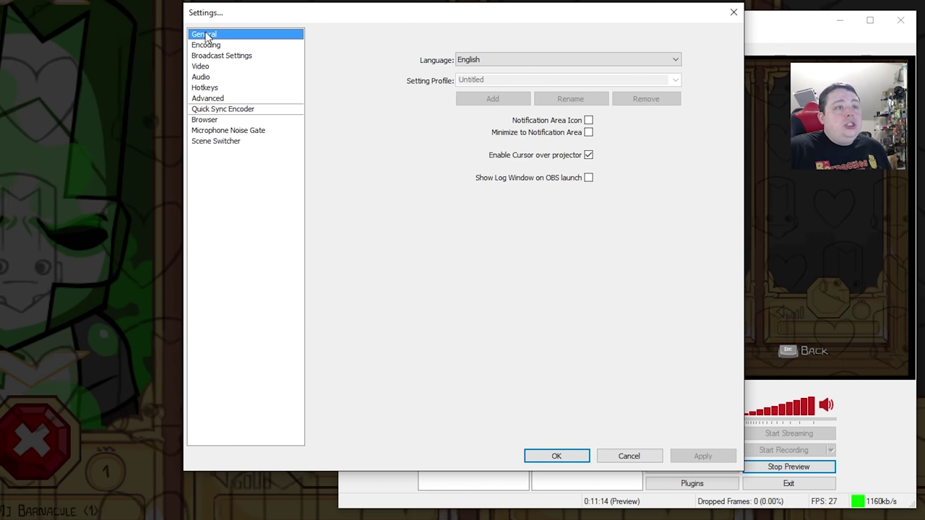
Set the video encoding's Max Bitrate to 2500 kb/s.
click(205, 47)
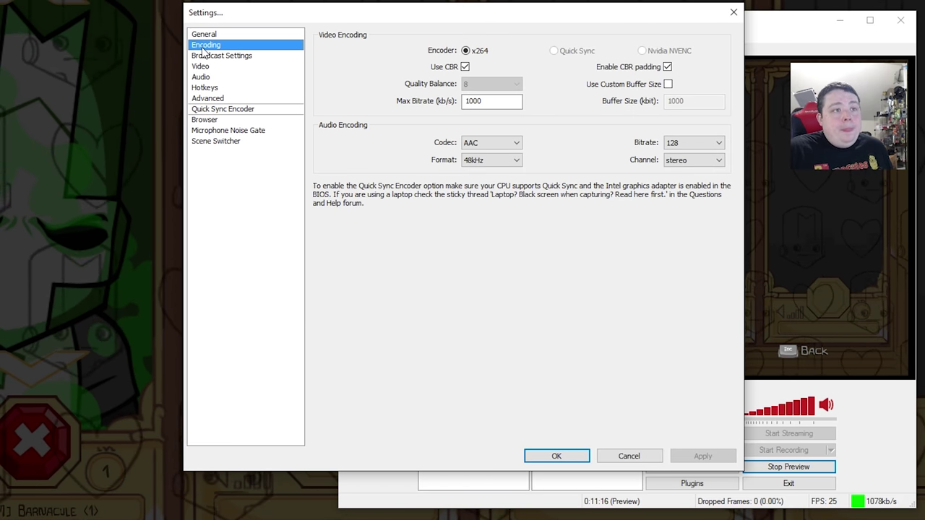
double_click(469, 102)
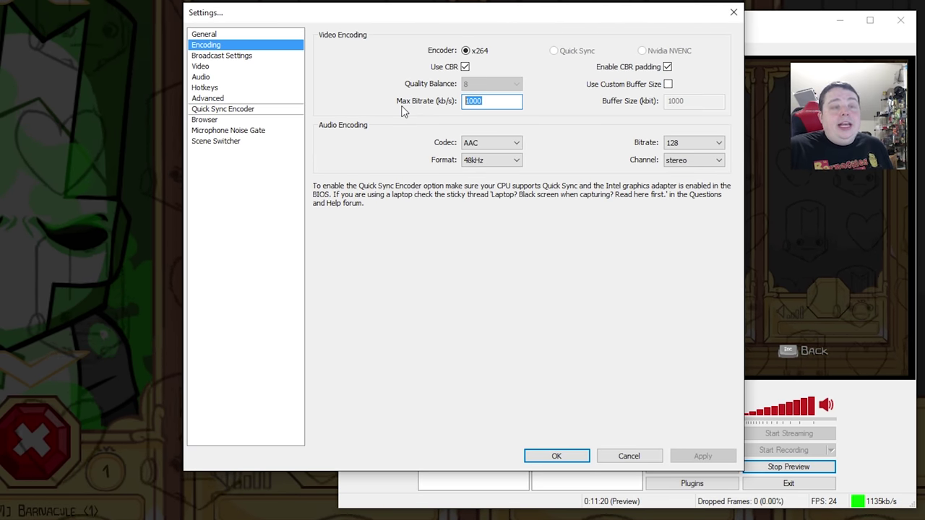
click(494, 101)
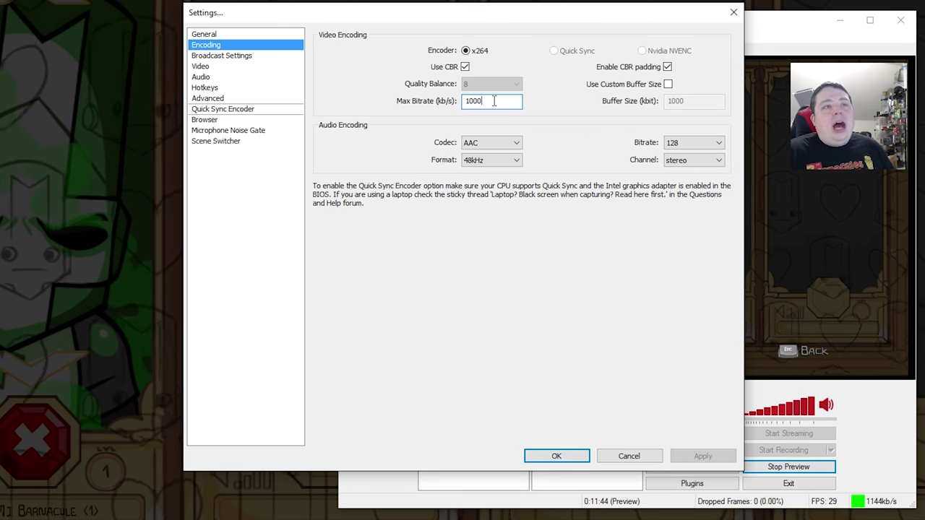
double_click(476, 99)
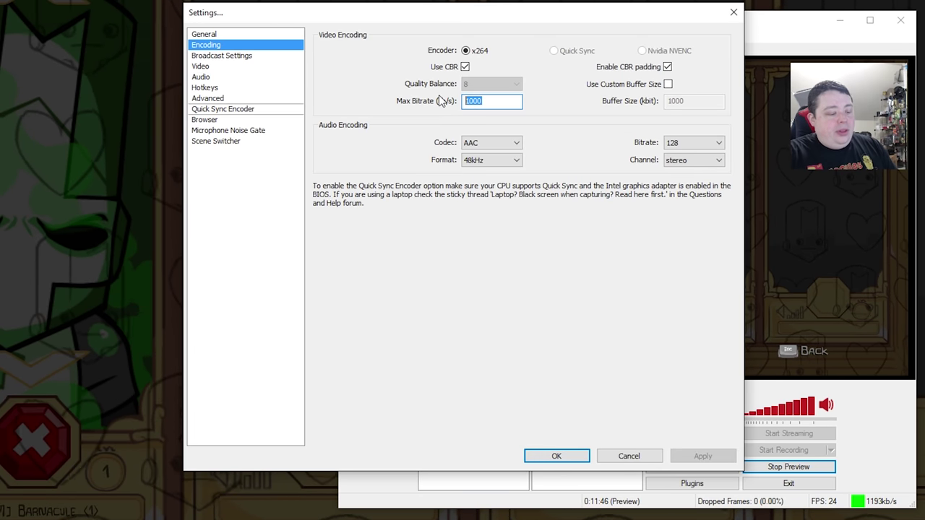
text(2500)
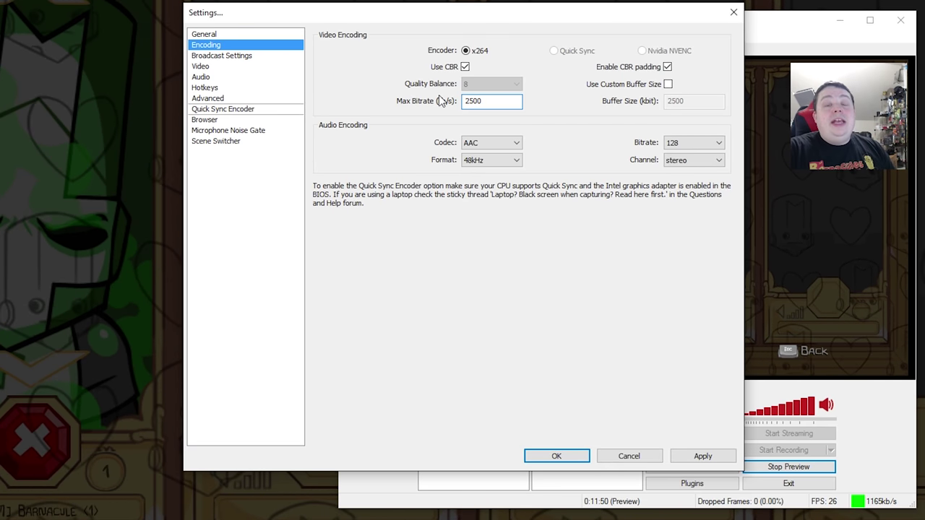
Try Max Bitrate values of 2000 and 3500 kb/s for the video encoding.
key(BackSpace)
key(BackSpace)
key(BackSpace)
text(000)
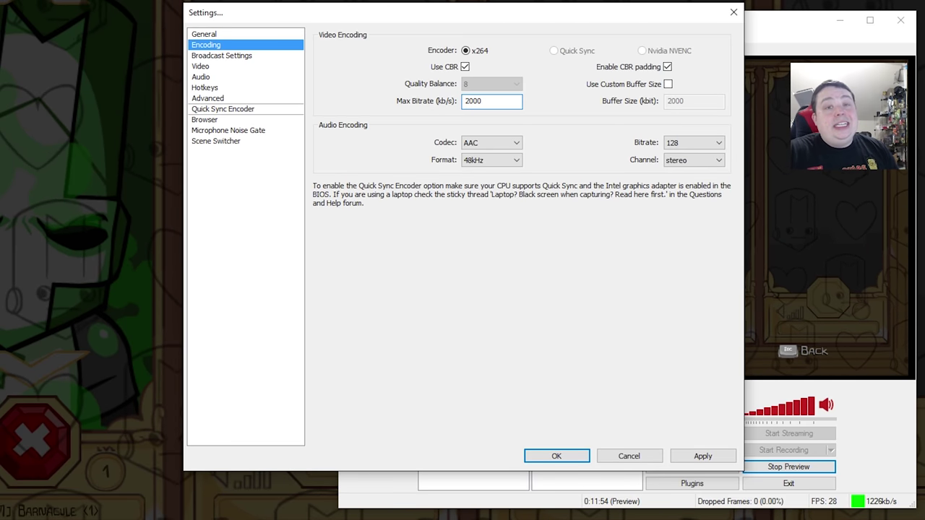
key(BackSpace)
key(BackSpace)
key(BackSpace)
key(BackSpace)
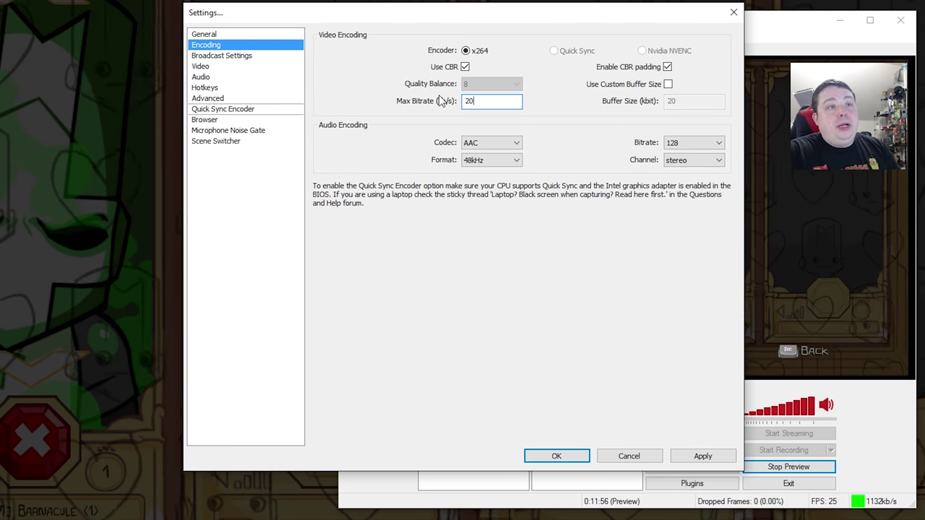
text(3500)
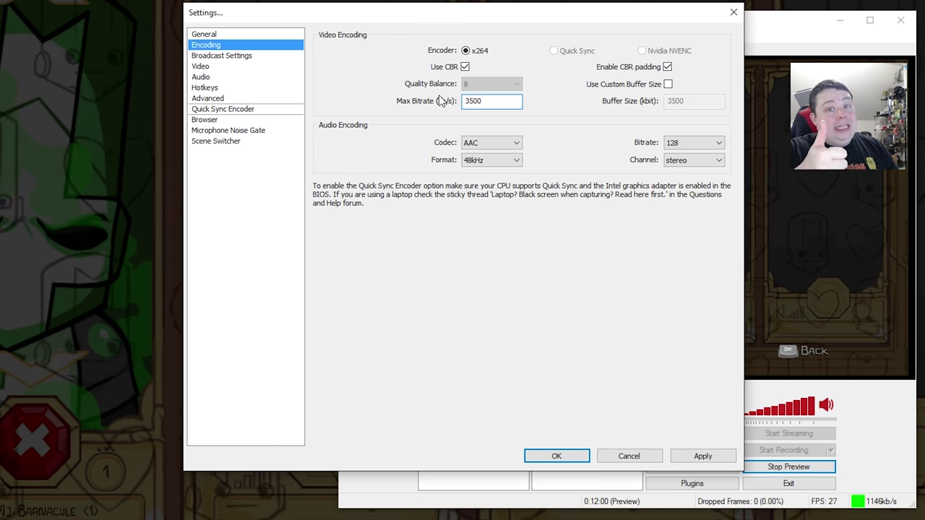
Set the video encoding's Max Bitrate to 3000 kb/s and apply it.
key(BackSpace)
key(BackSpace)
key(BackSpace)
key(BackSpace)
text(3000)
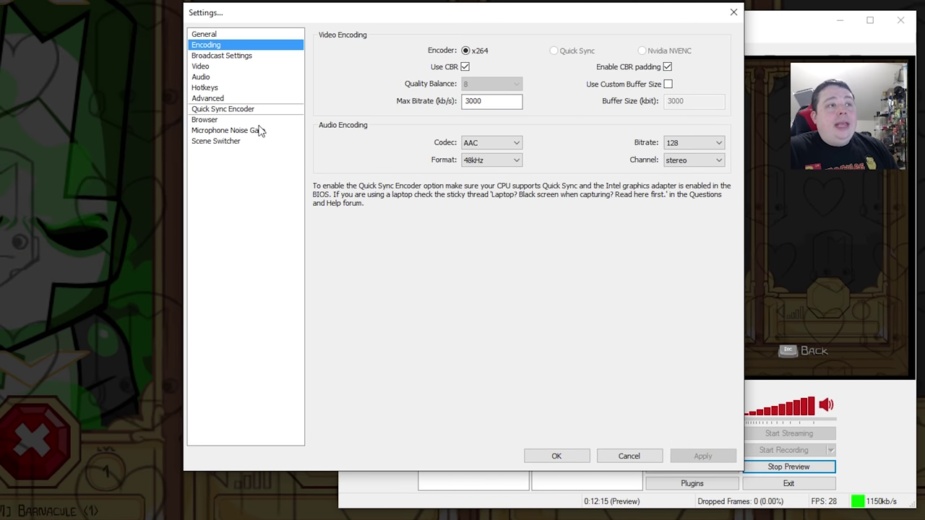
Switch the broadcast mode to File Output Only to view its options and set it back to Live Stream.
click(234, 56)
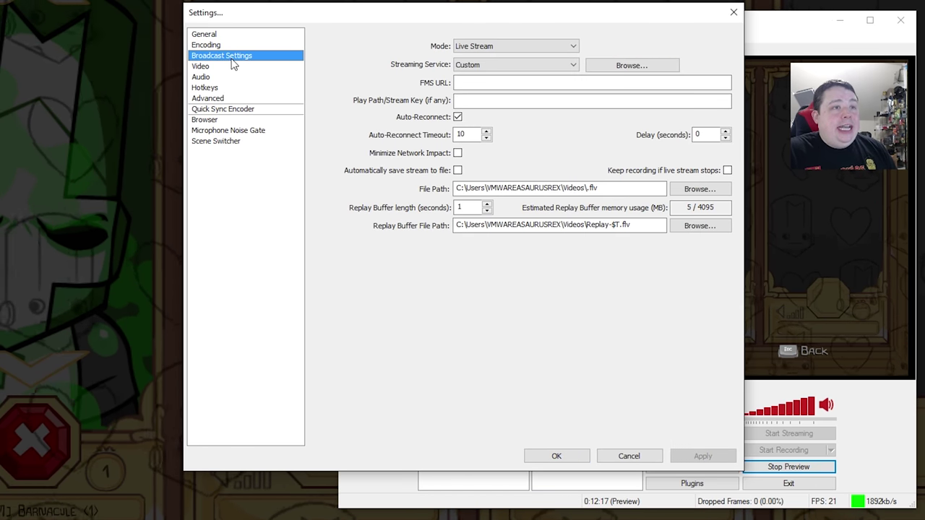
click(491, 47)
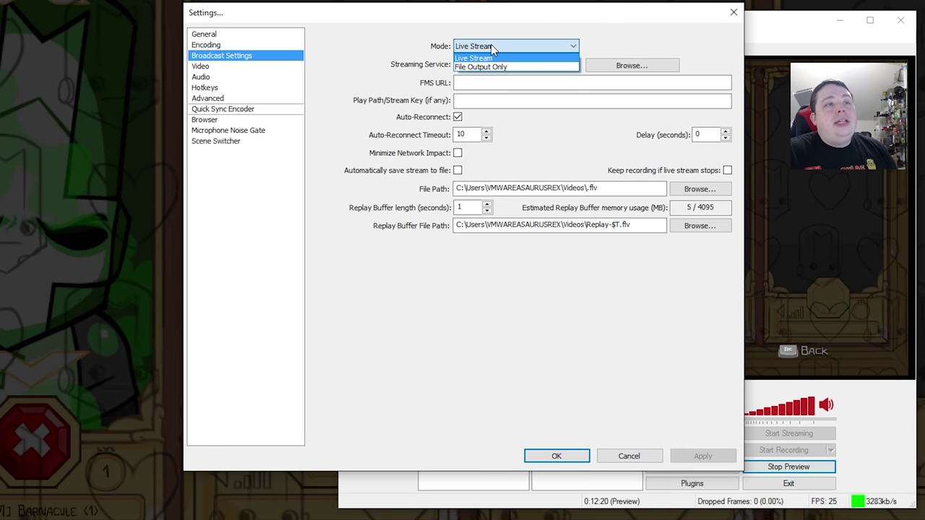
click(499, 67)
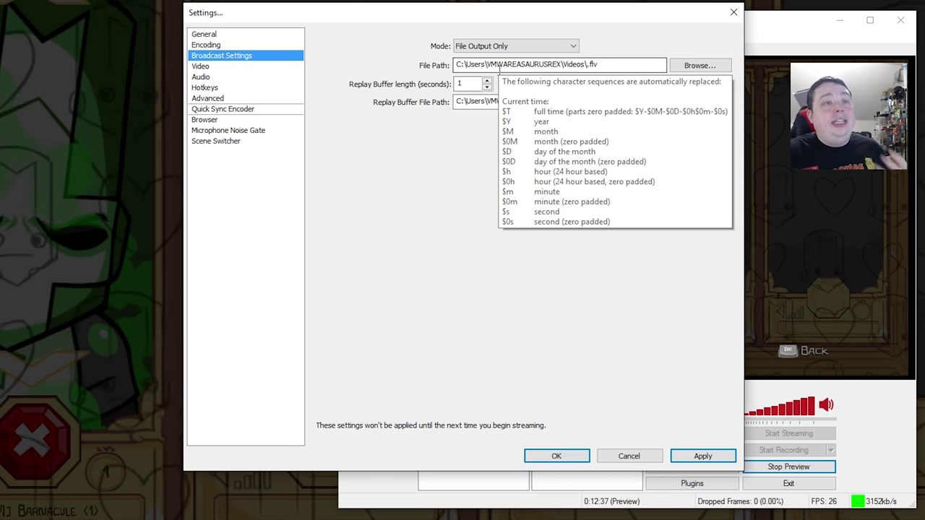
click(533, 46)
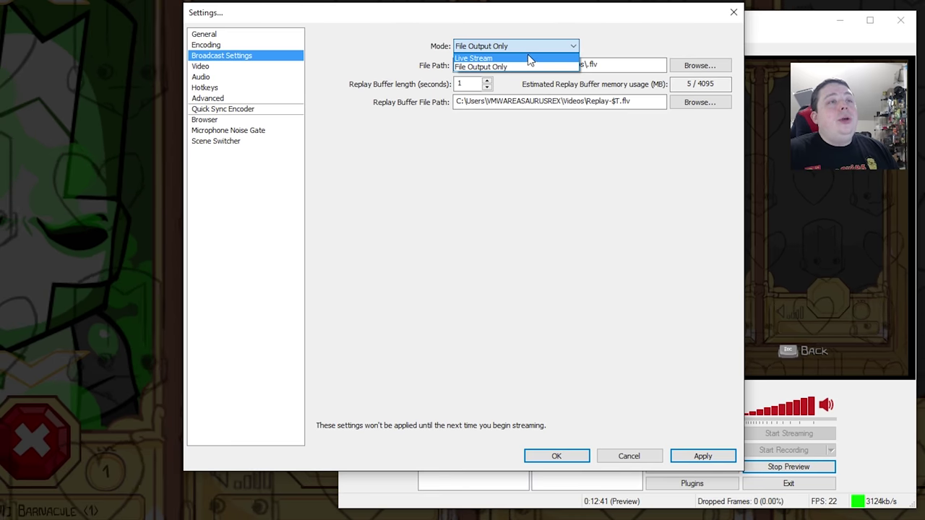
click(528, 57)
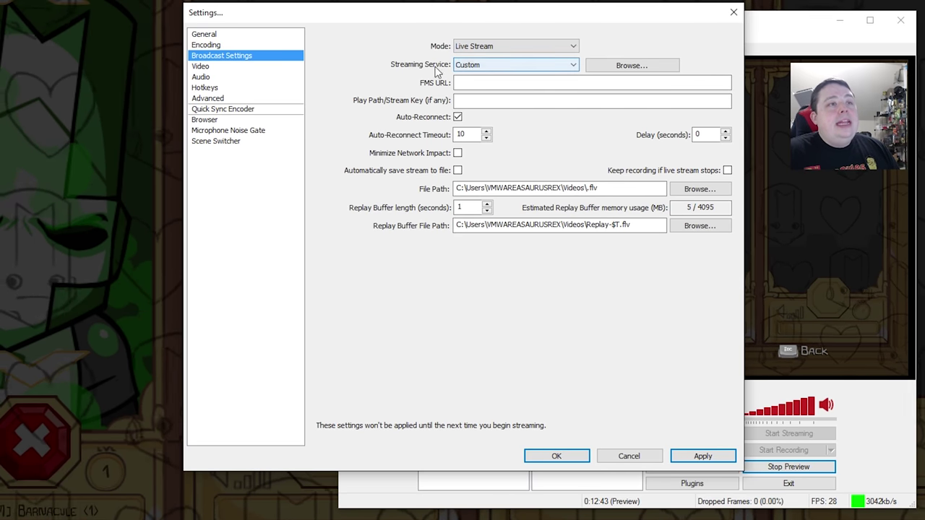
Set up YouTube / YouTube Gaming streaming with the account's stream key, and apply the .mp4 extension to the recording and replay buffer paths.
click(494, 64)
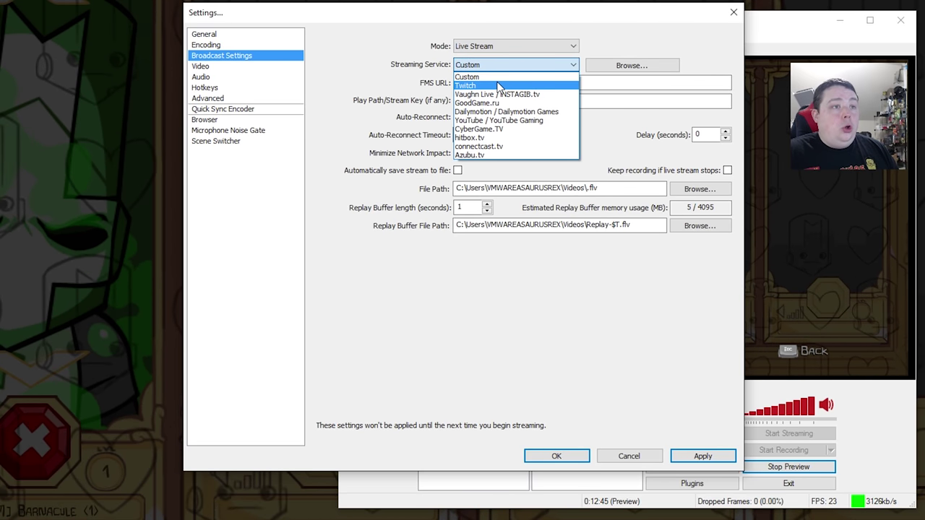
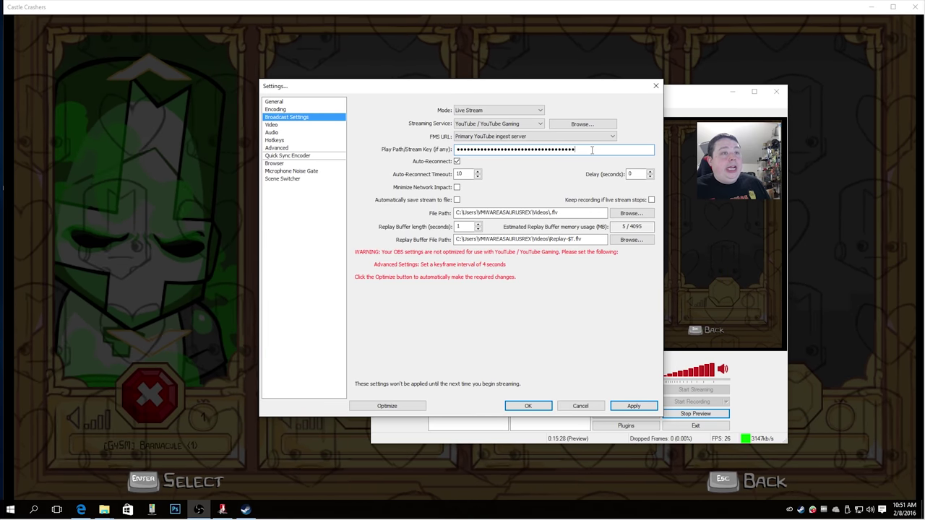
drag(592, 150, 378, 162)
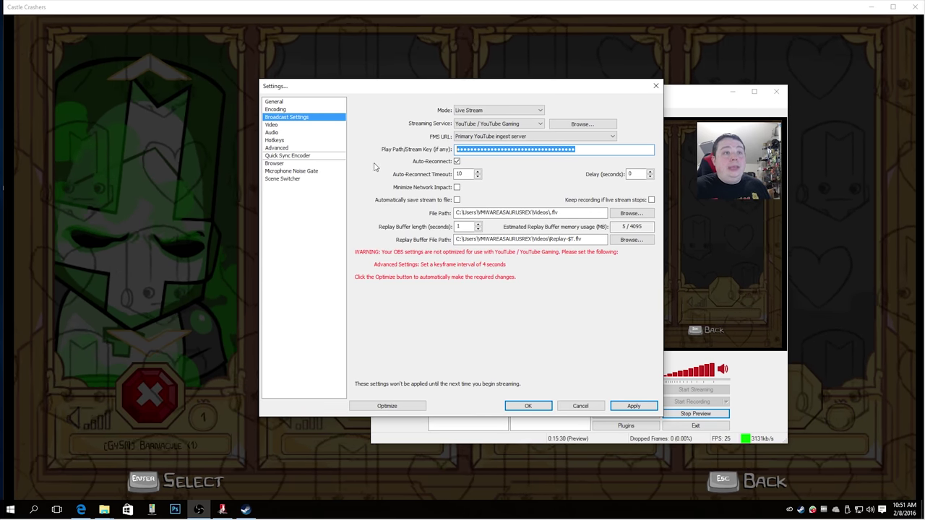
click(593, 147)
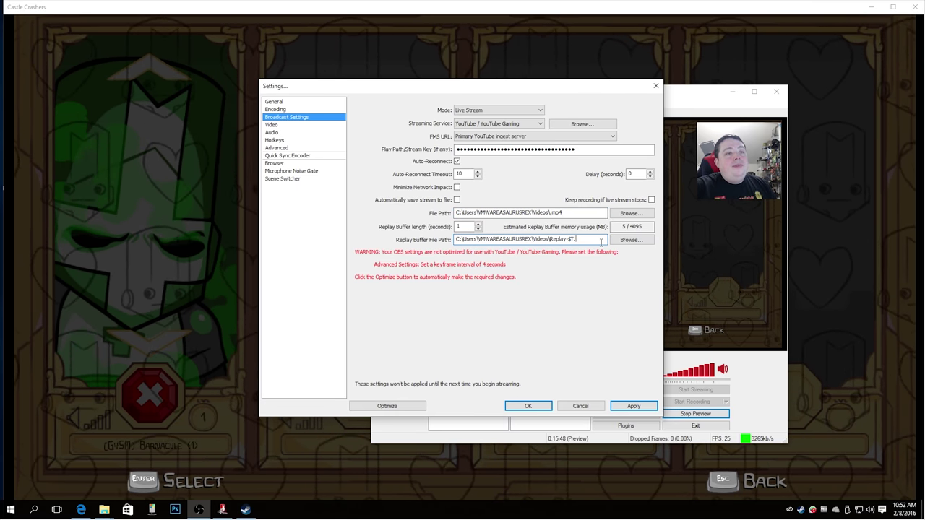
click(634, 406)
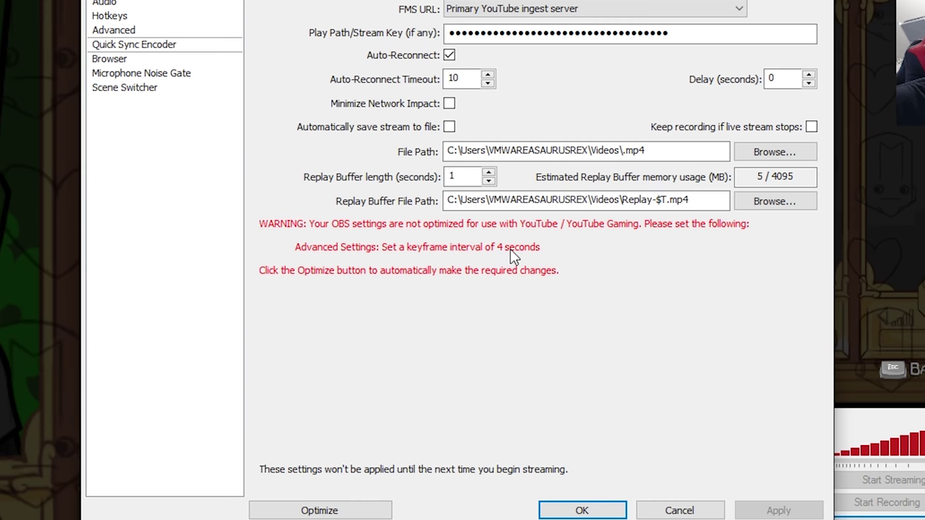
Set the advanced video keyframe interval to 4 seconds, apply it and recheck the broadcast settings.
click(121, 29)
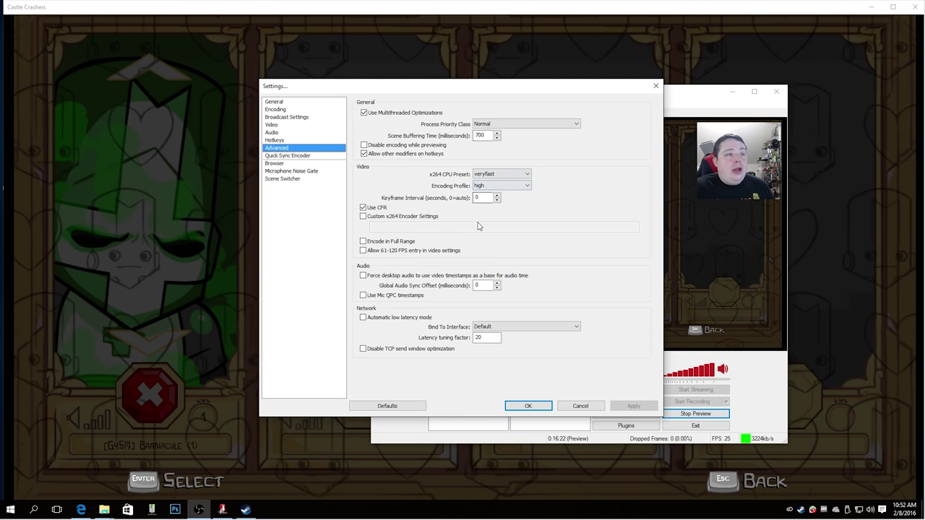
double_click(481, 197)
text(4)
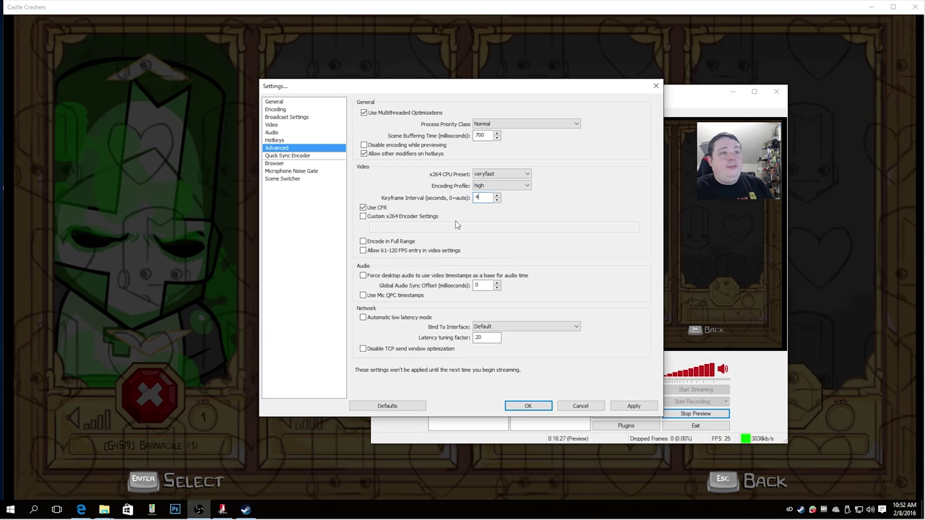
click(634, 405)
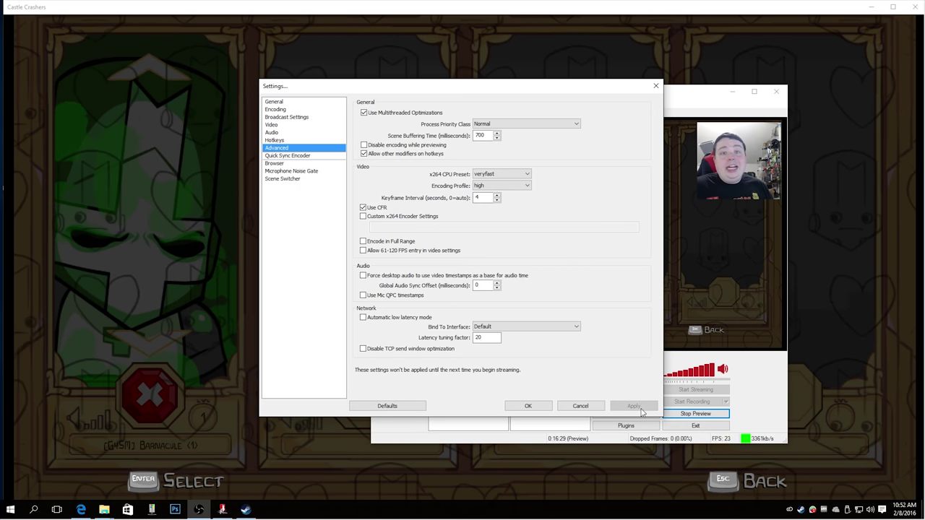
click(286, 117)
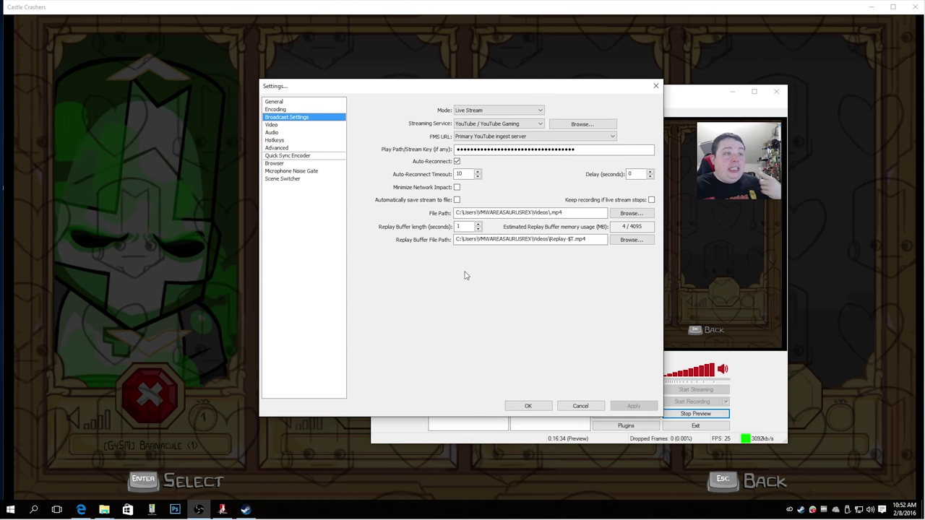
Set the custom base resolution to 1280 x 720 and save the video settings.
click(271, 125)
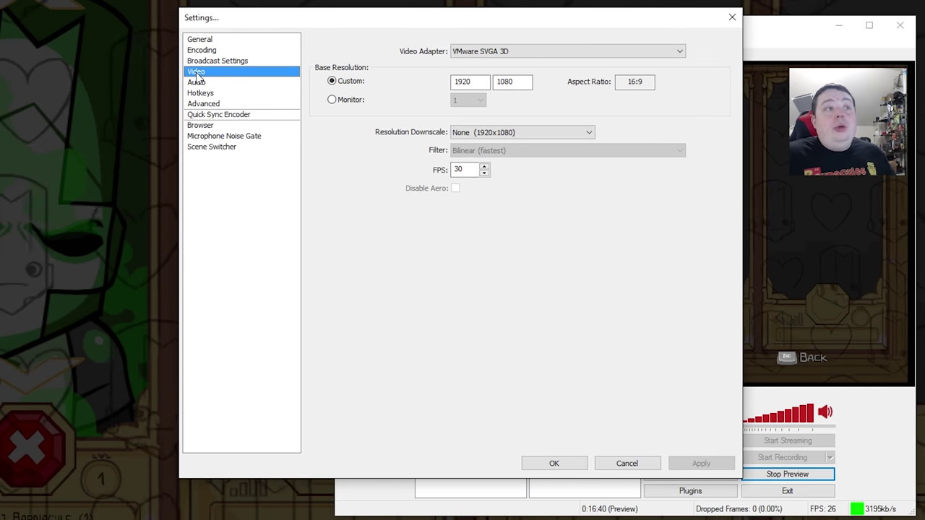
double_click(469, 81)
click(486, 83)
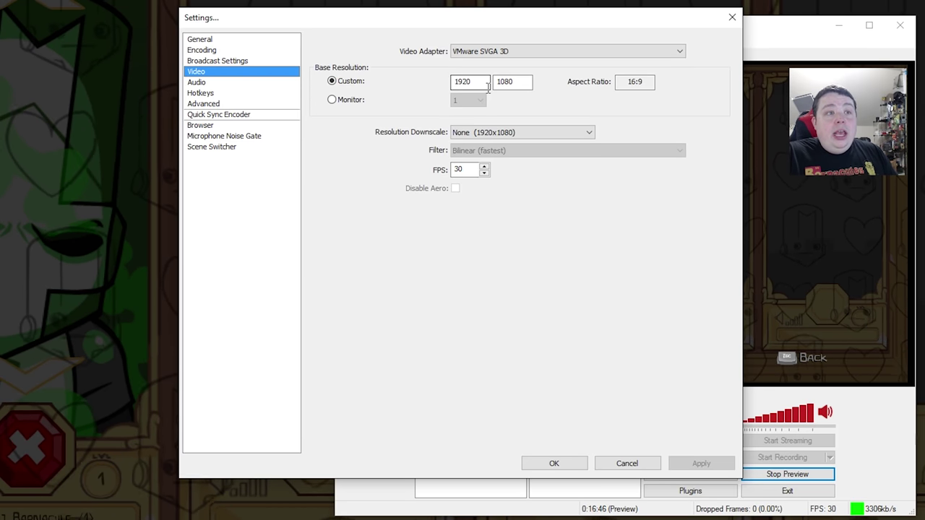
double_click(460, 169)
key(shift+Tab)
key(shift+Tab)
key(shift+Tab)
text(1280)
key(Tab)
text(720)
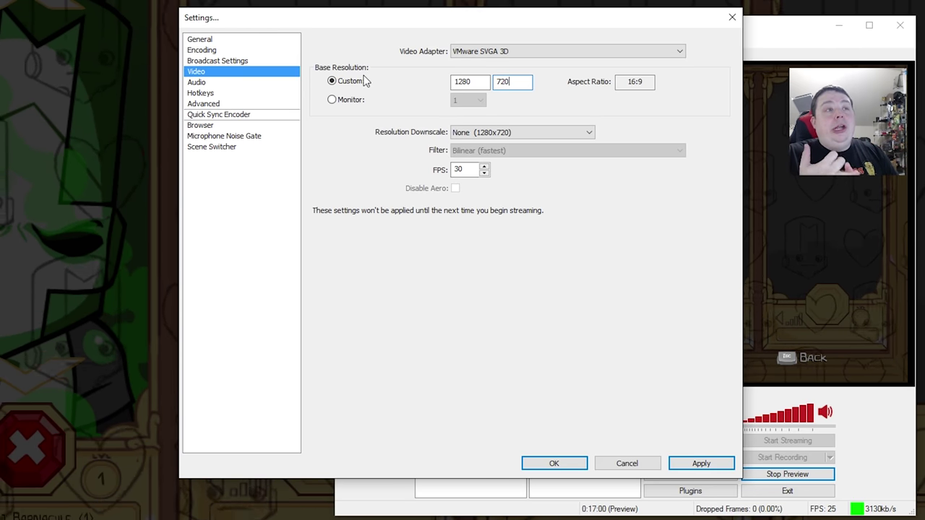
click(249, 60)
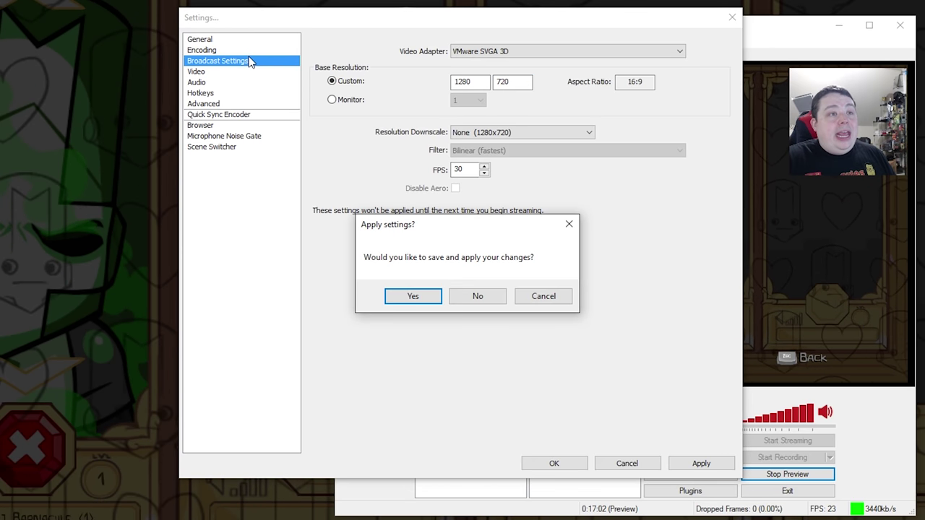
click(405, 297)
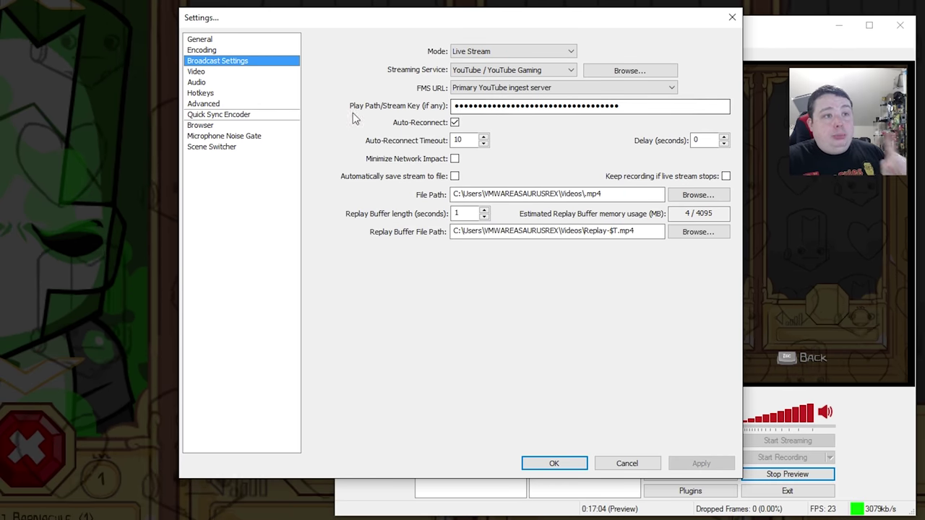
Check the encoding's Max Bitrate and restore the custom base resolution to 1920 x 1080.
click(202, 50)
double_click(474, 106)
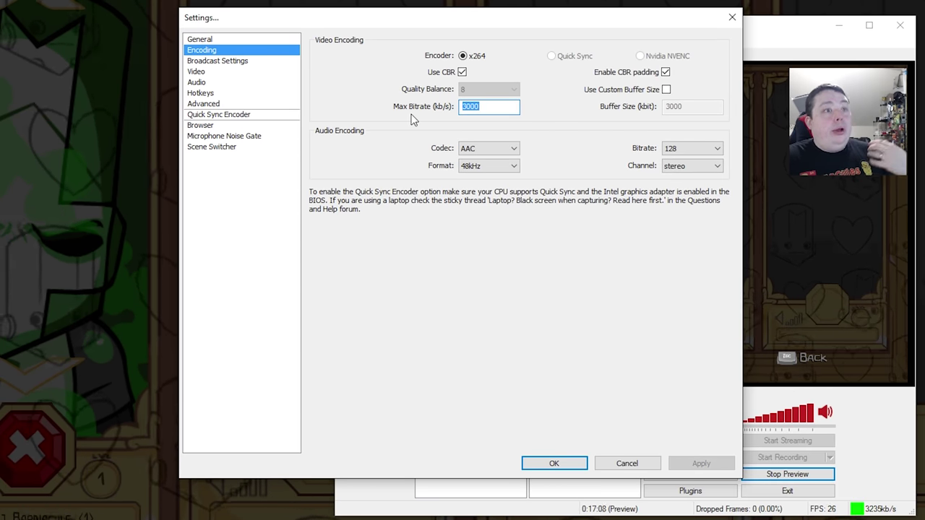
click(197, 72)
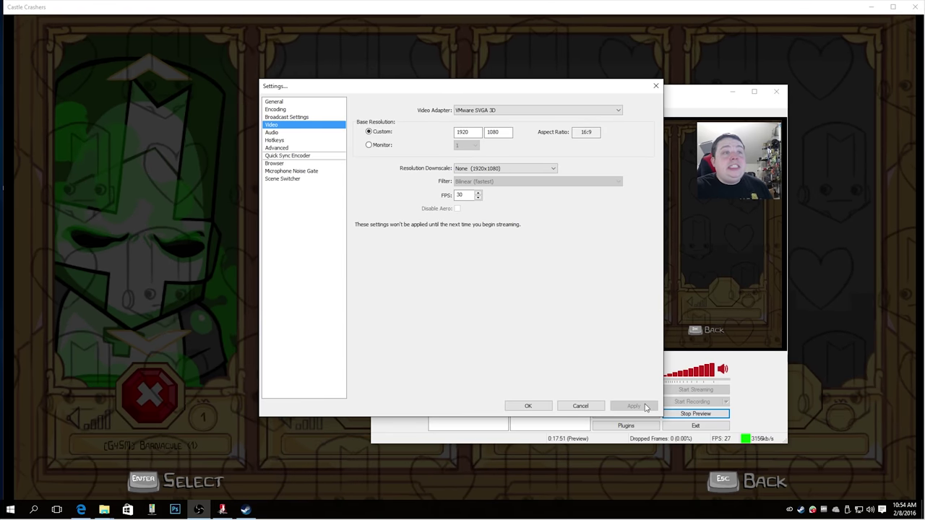
Examine the available desktop and microphone audio devices, keep Default for both and close the settings.
click(272, 134)
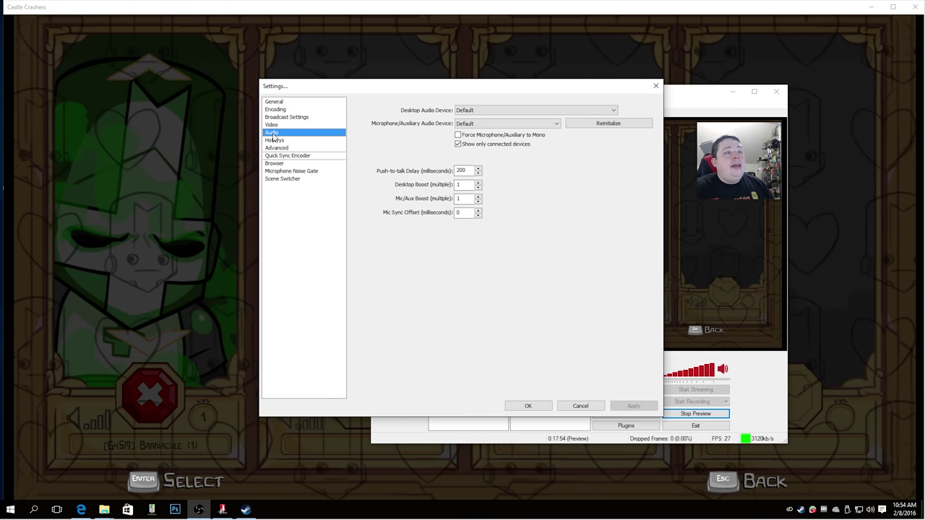
click(482, 109)
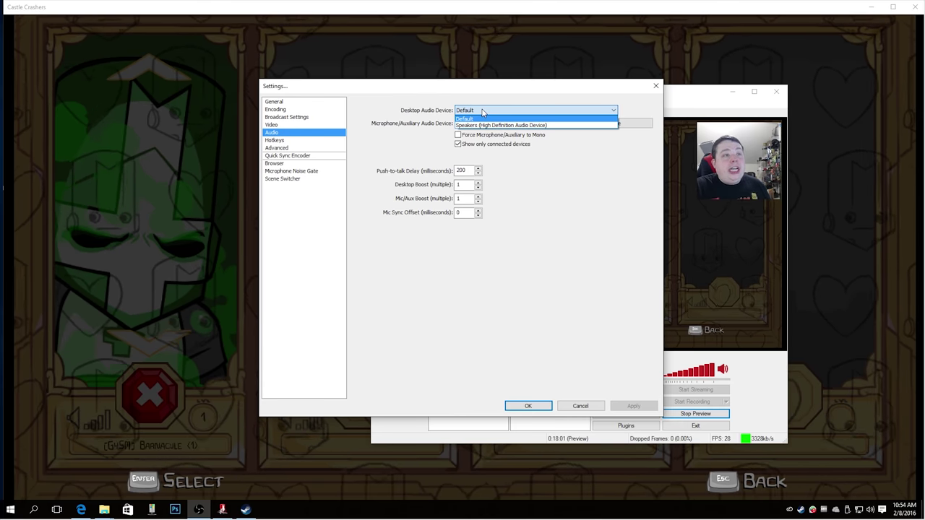
click(477, 114)
click(487, 124)
click(487, 127)
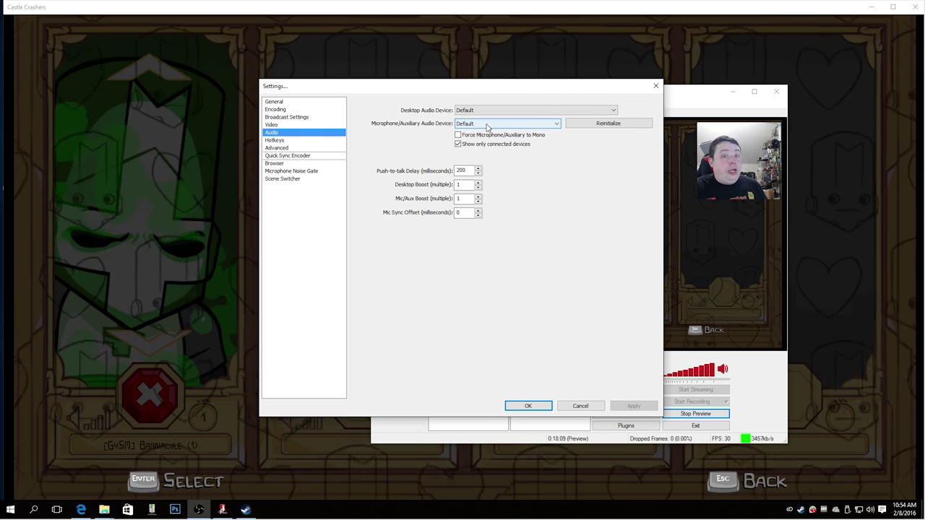
key(Return)
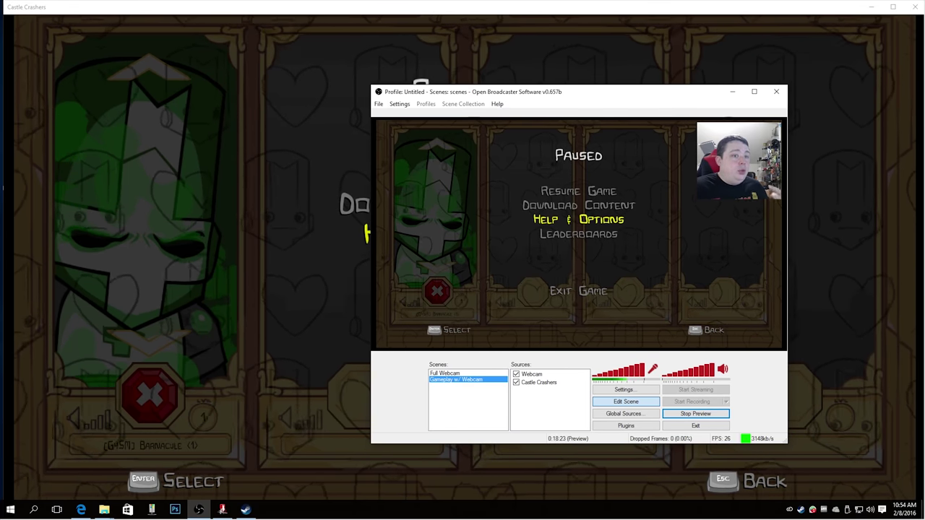
Replace the preview with a live stream of the Castle Crashers gameplay and end the stream after playing.
click(695, 413)
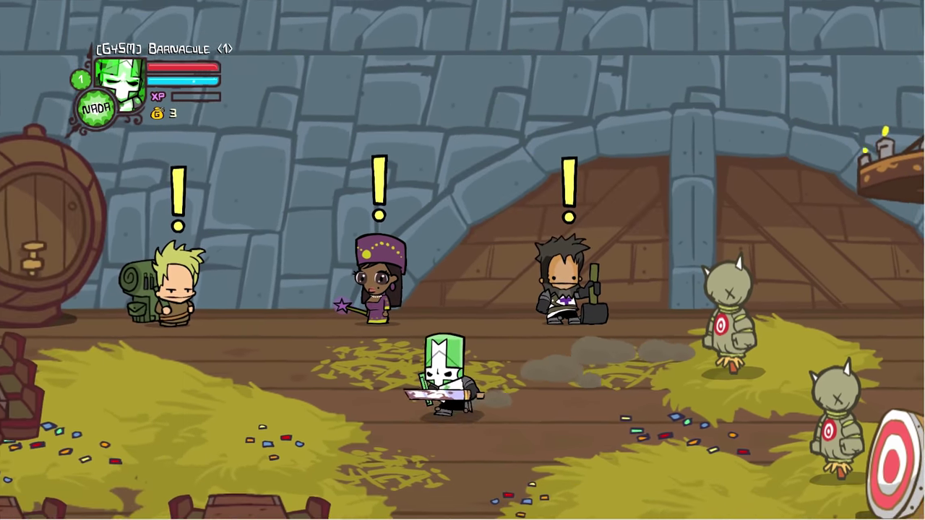
key(Right)
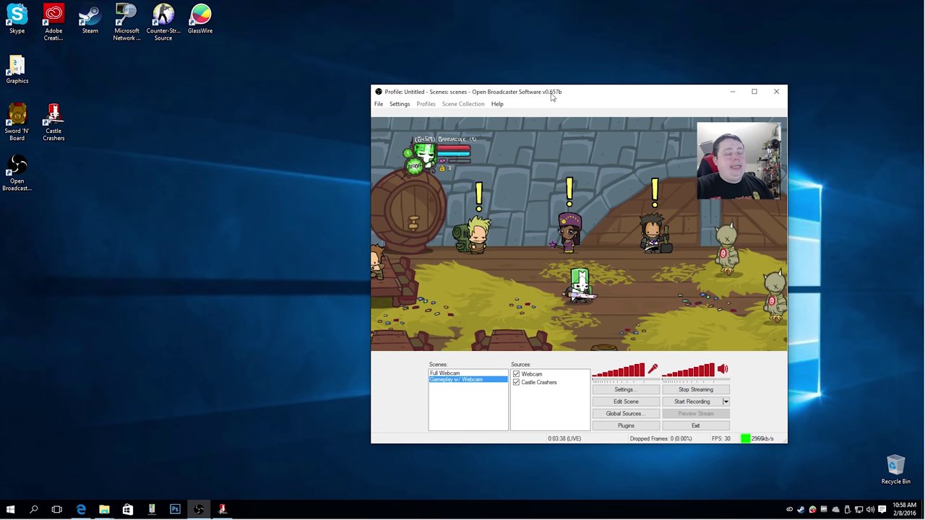
drag(551, 97, 418, 64)
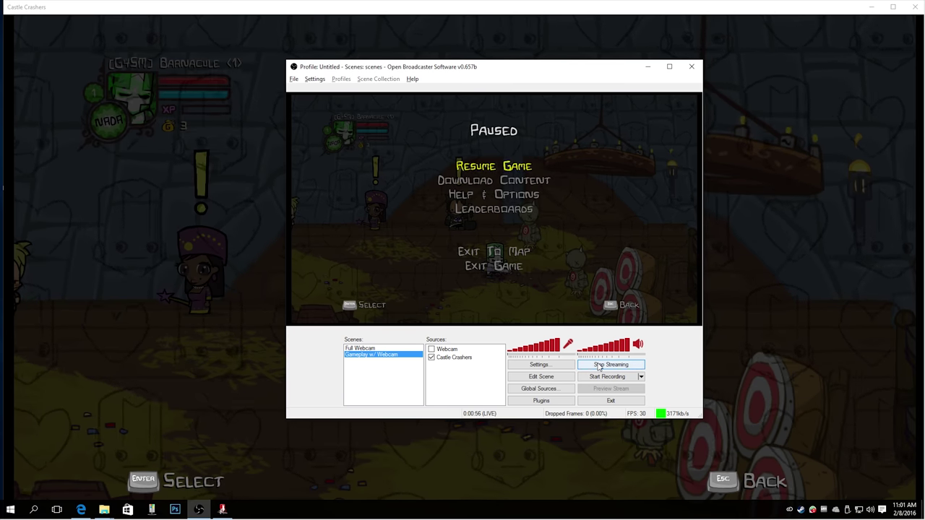
click(614, 365)
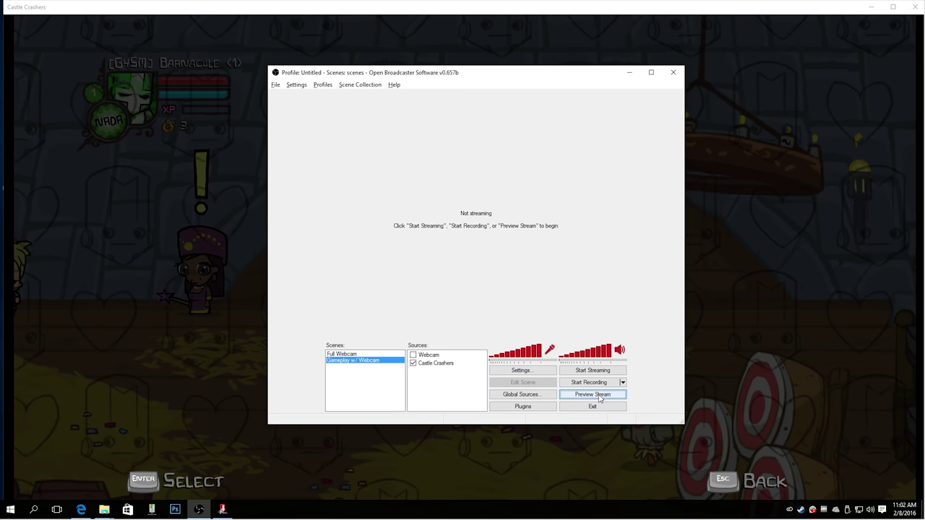
Start the stream preview and re-enable the Webcam source in the "Gameplay w/ Webcam" scene.
click(598, 396)
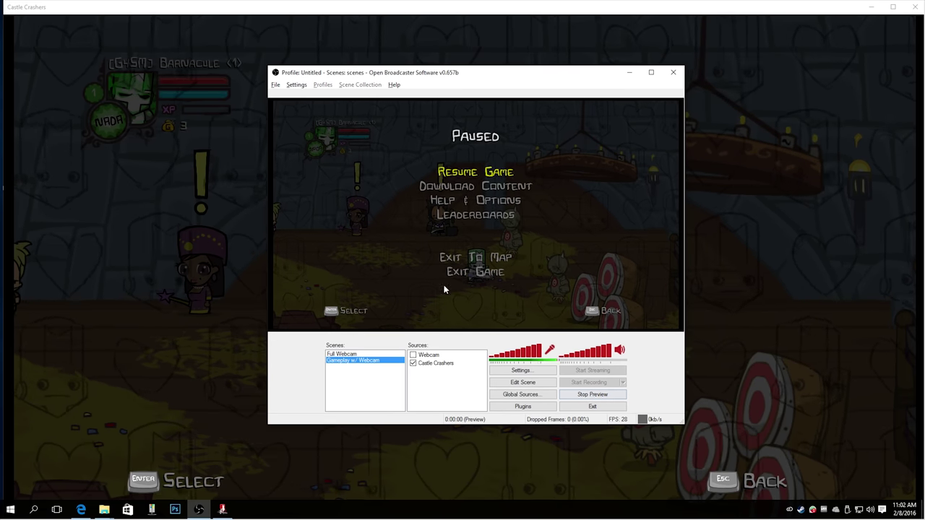
click(413, 355)
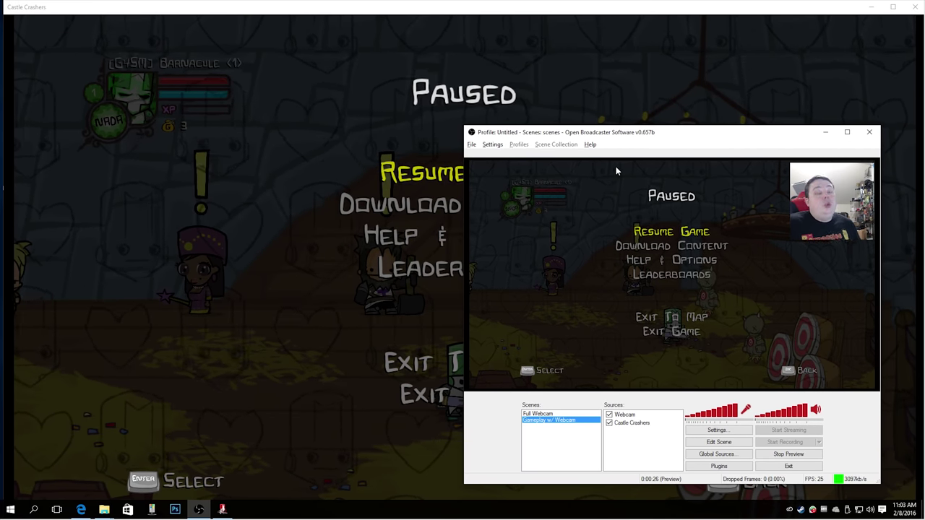
In the broadcast settings, switch the streaming service to Twitch and ready the stream key field for entry.
drag(650, 136, 491, 104)
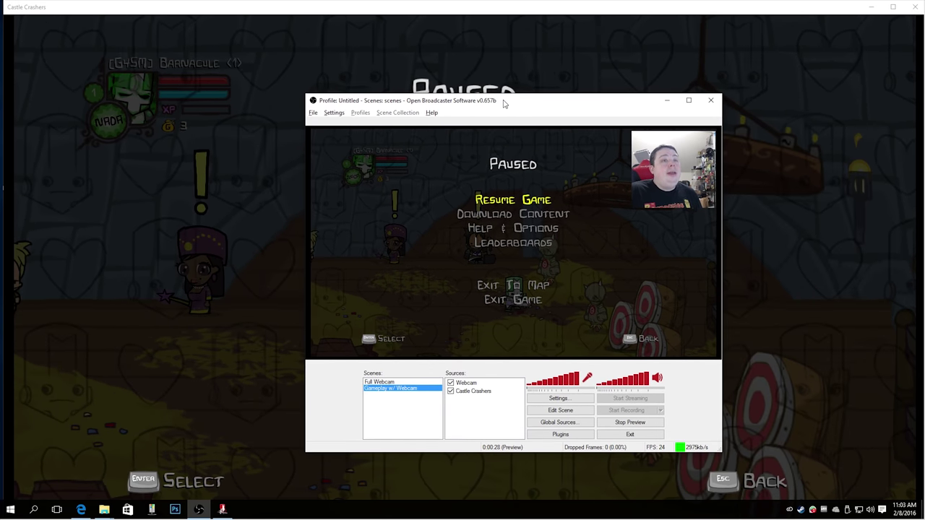
click(334, 112)
click(344, 123)
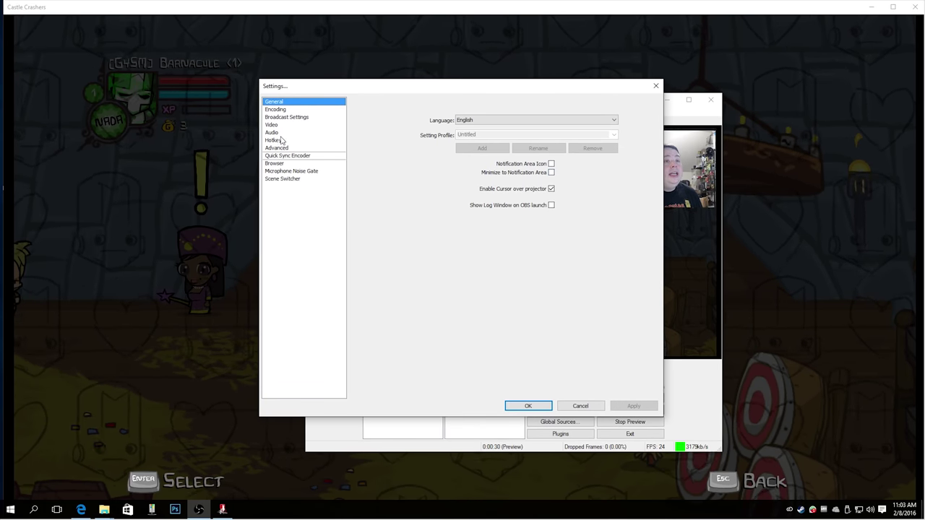
click(278, 117)
click(497, 124)
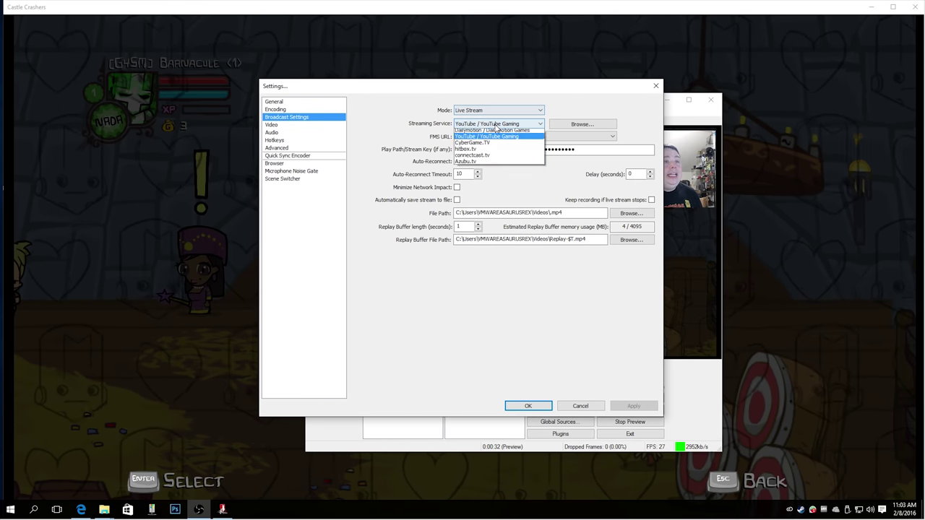
click(477, 140)
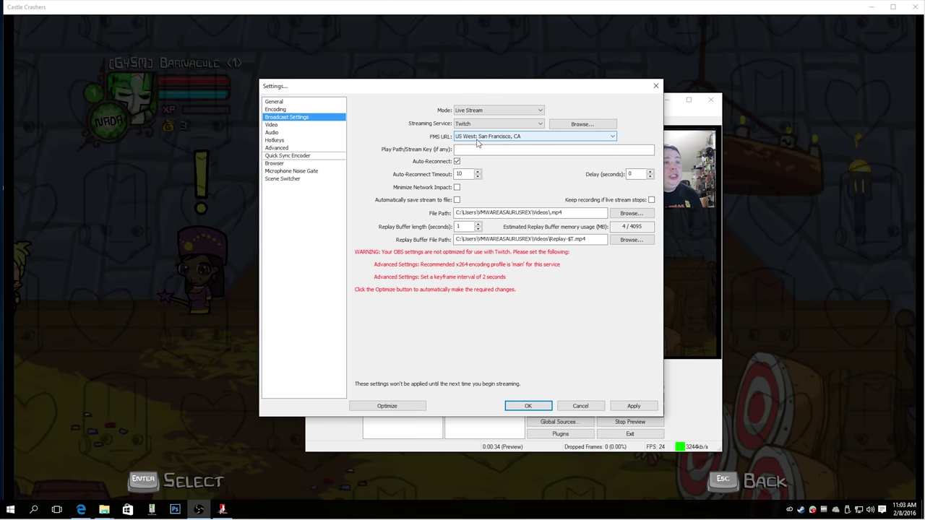
click(475, 150)
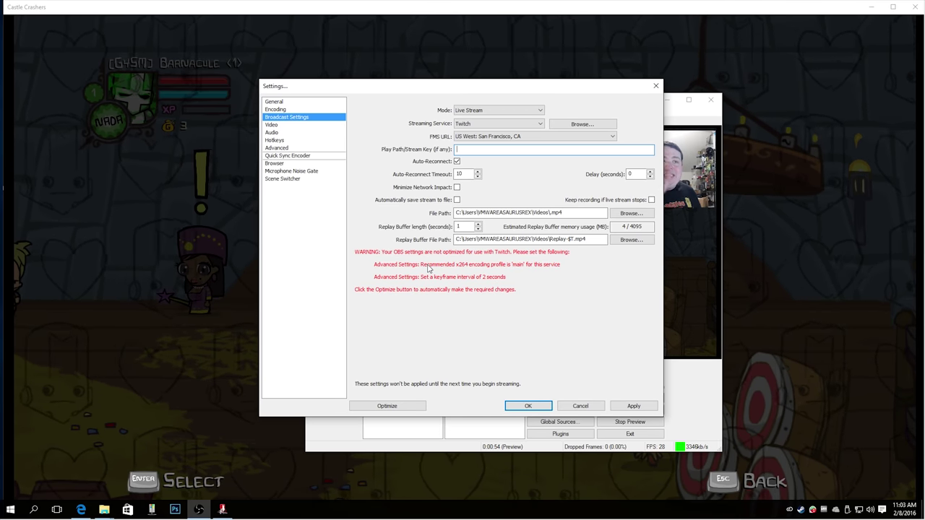
Check the broadcast mode choices, keep Live Stream and review the available streaming services.
click(498, 108)
click(489, 120)
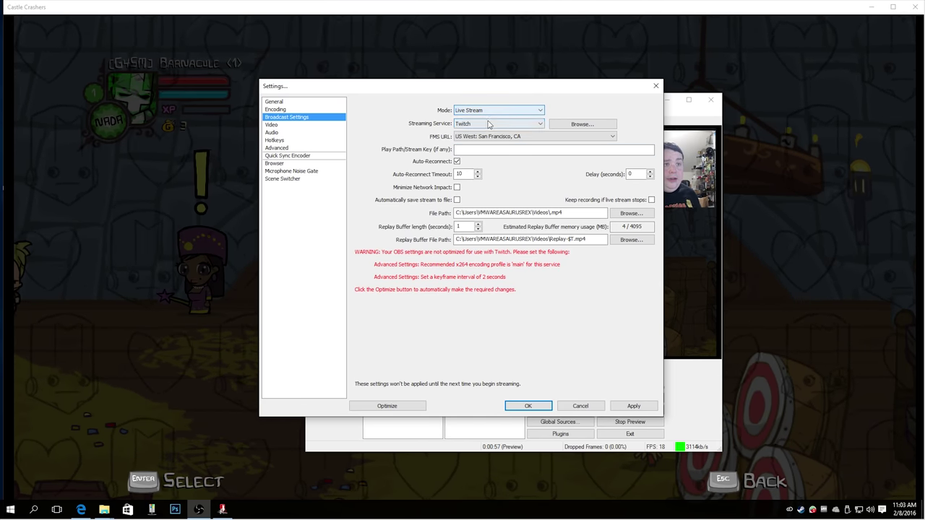
click(488, 125)
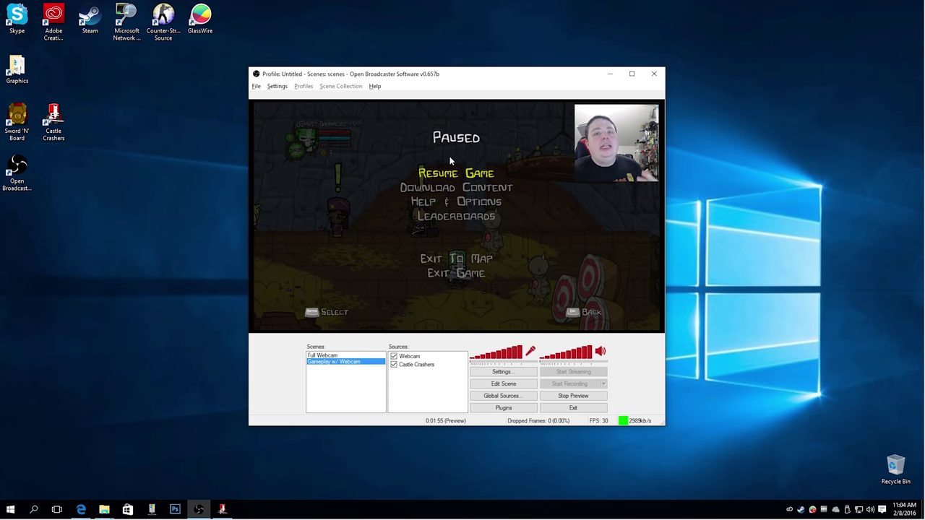
Switch to Photoshop and create a new RGB document of 1920 x 1080 pixels at 300 pixels/inch with a white background.
click(174, 510)
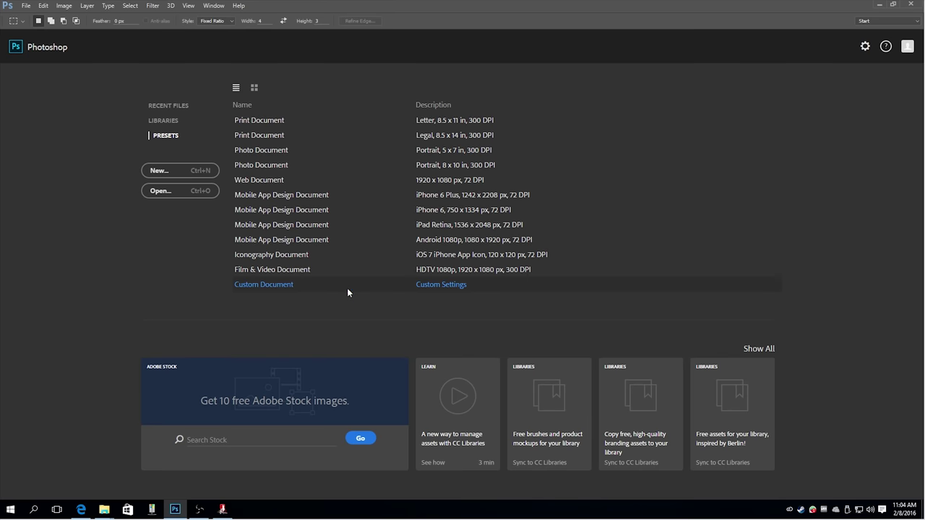
click(163, 172)
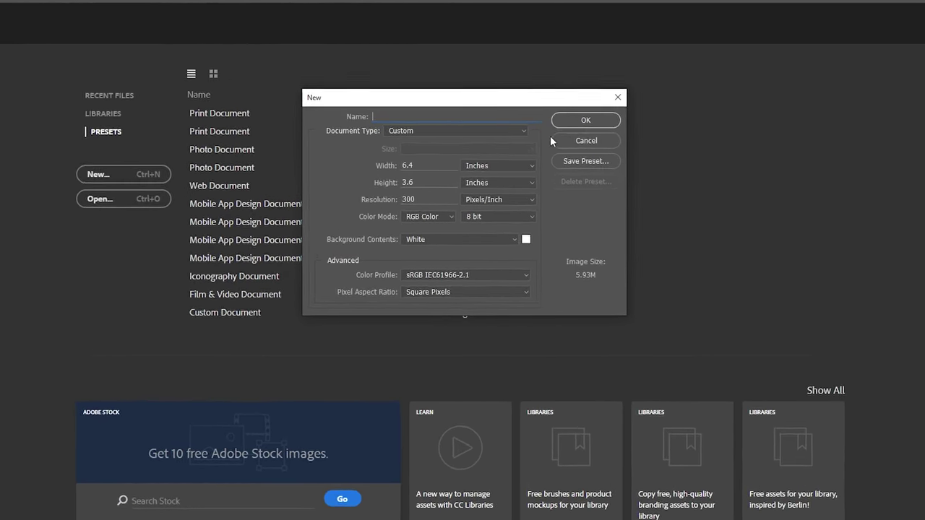
click(488, 164)
click(507, 188)
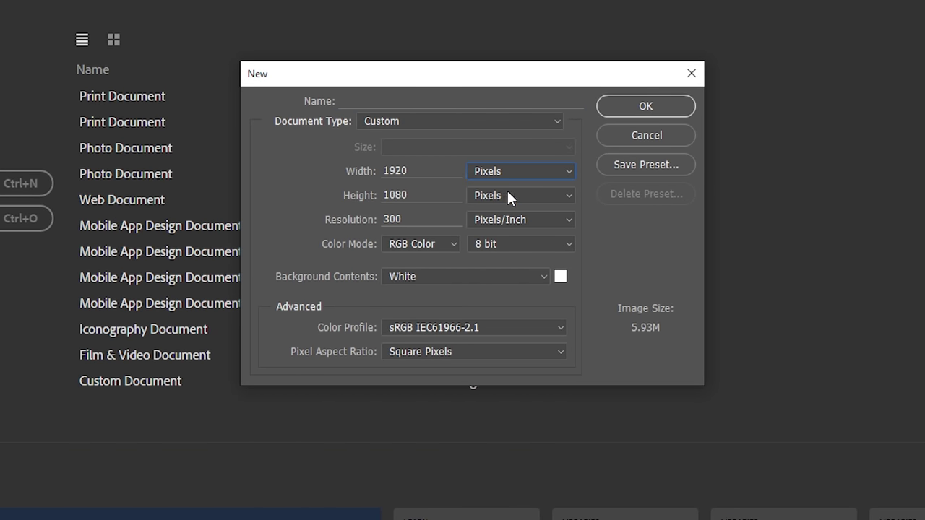
double_click(425, 171)
key(Tab)
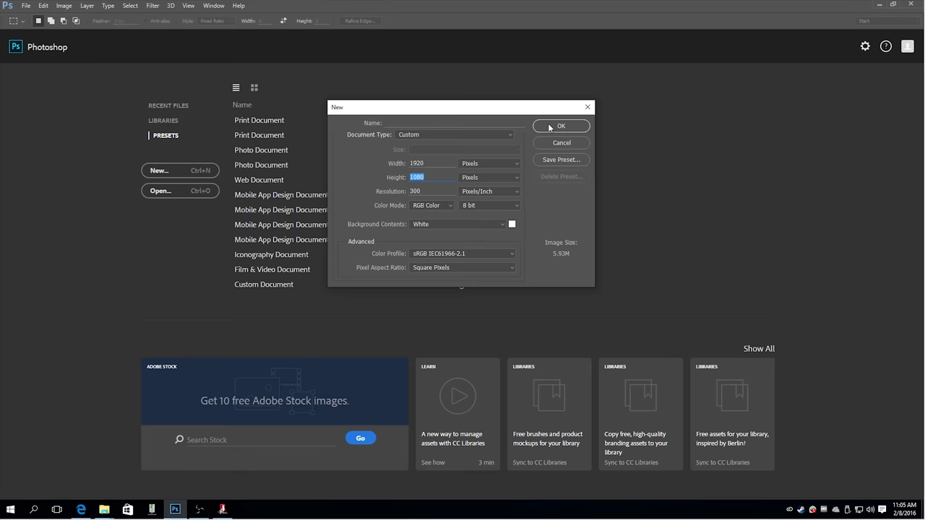
click(647, 136)
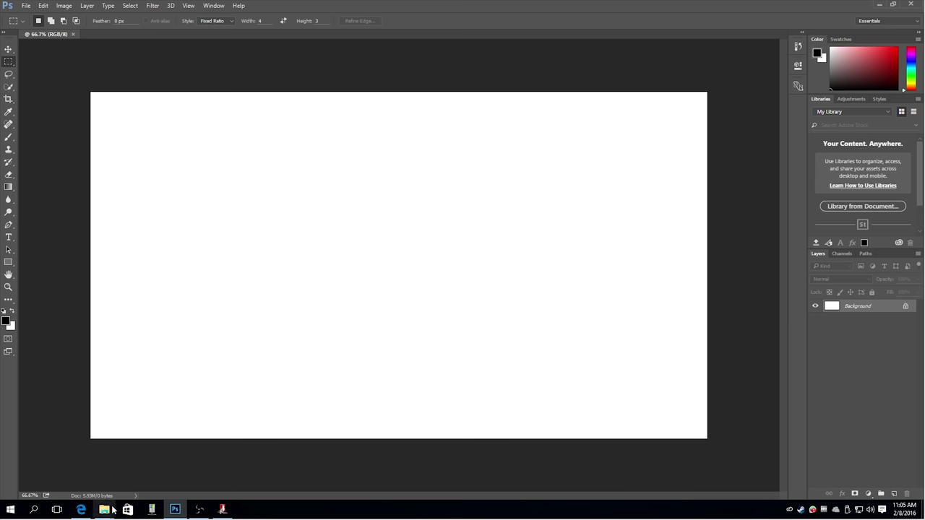
Place the Matrix Background image from the Barnacules Nerdgasm folder over the whole canvas and rasterize its layer.
click(104, 510)
drag(473, 74, 742, 26)
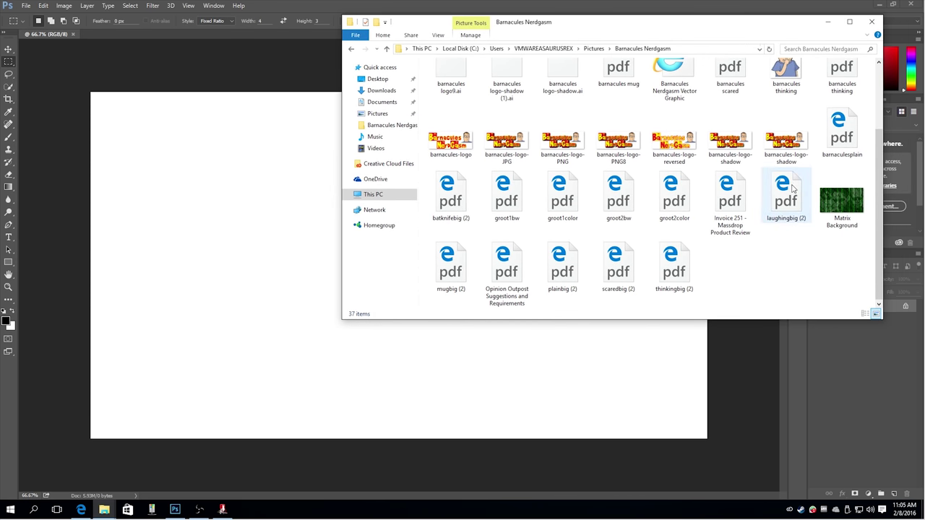
drag(840, 206, 191, 208)
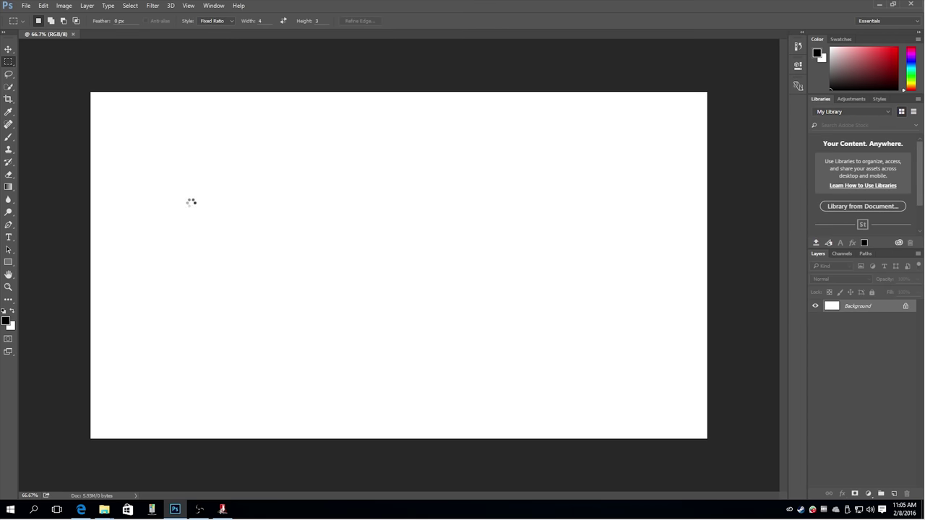
key(Return)
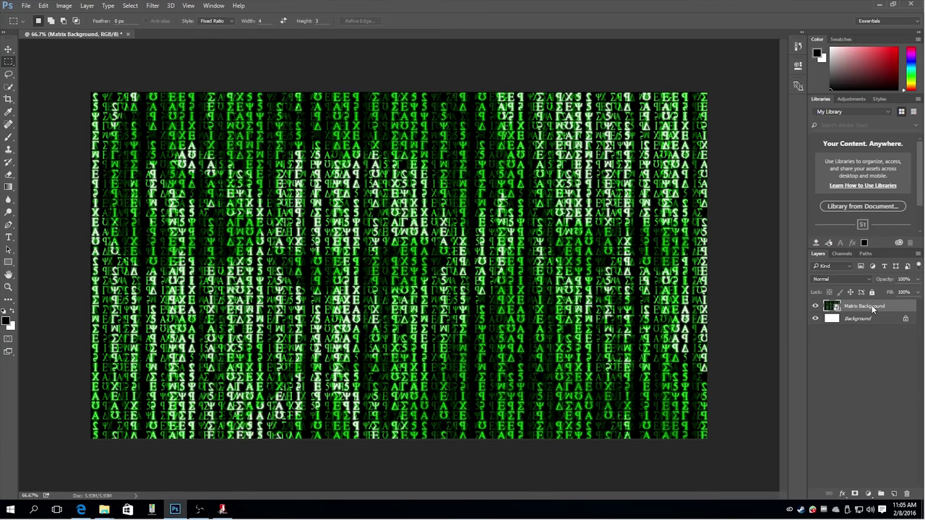
right_click(873, 309)
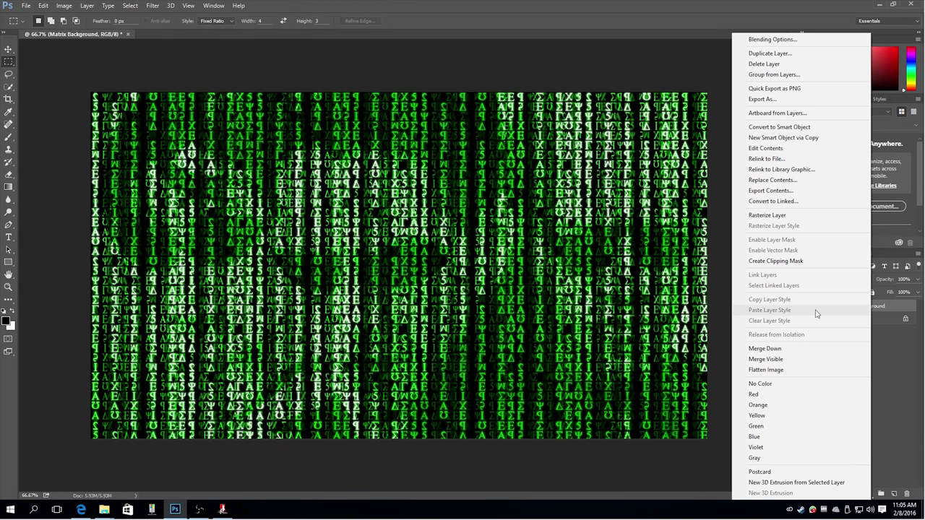
click(791, 216)
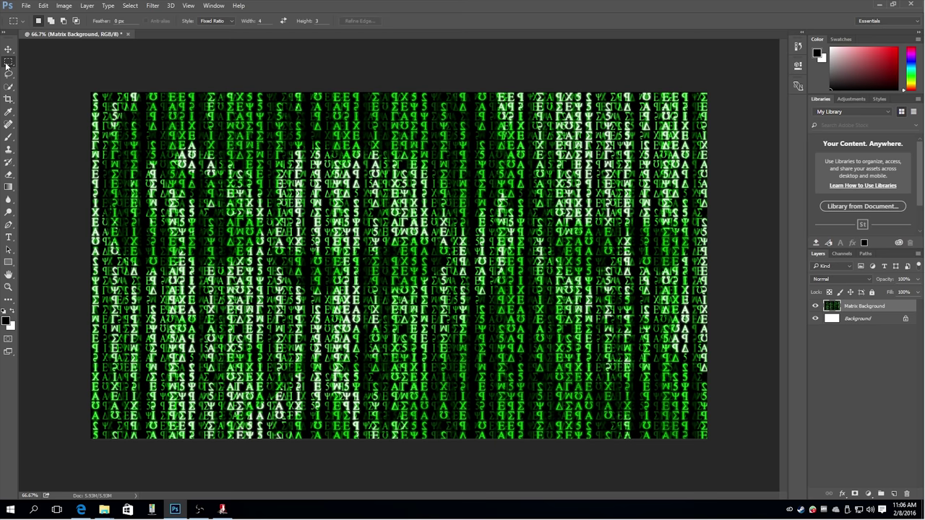
Set the rectangular marquee's fixed ratio to 16:9 and cut a large gameplay opening from the upper-left part of the Matrix Background layer.
drag(99, 100, 447, 279)
text(16)
key(Tab)
text(9)
key(Tab)
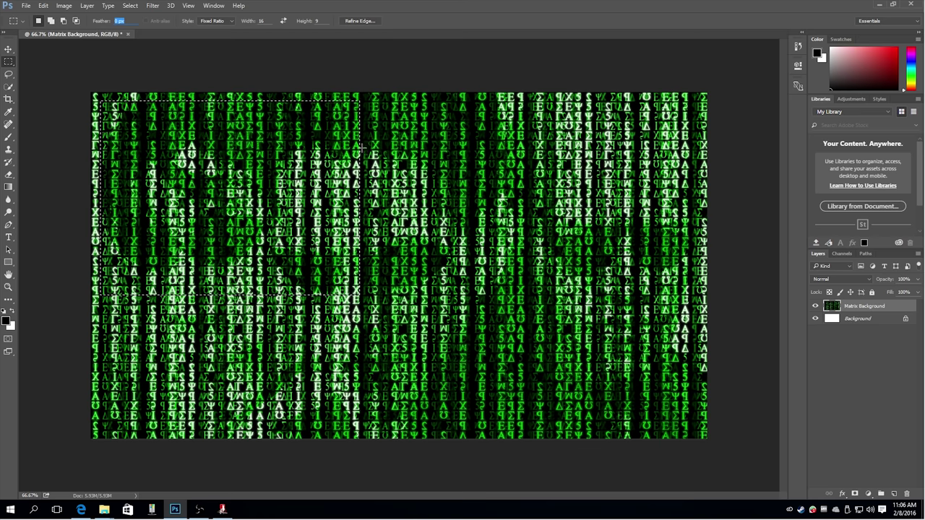
click(393, 128)
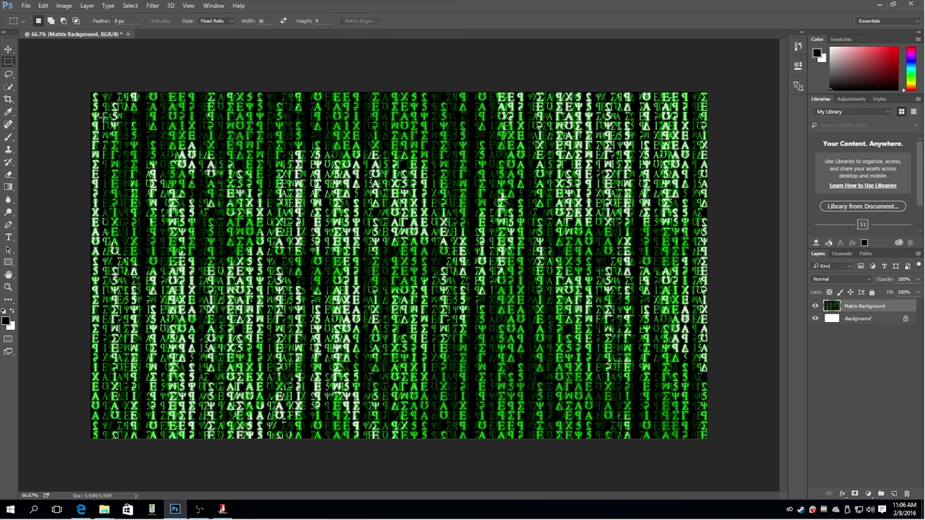
drag(94, 99, 607, 385)
key(Delete)
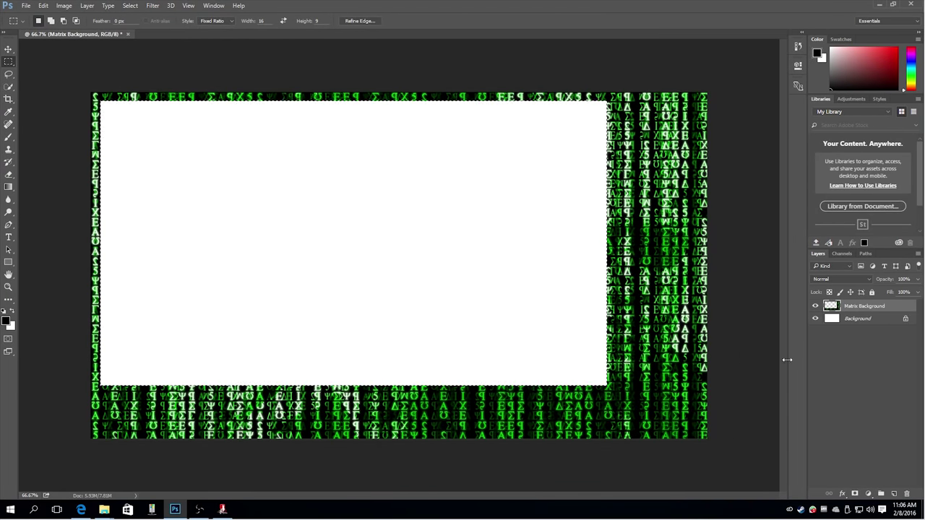
Apply a Drop Shadow to the Matrix Background layer with opacity 44%, angle 137°, distance 15 px, spread 22% and size 7 px.
double_click(893, 310)
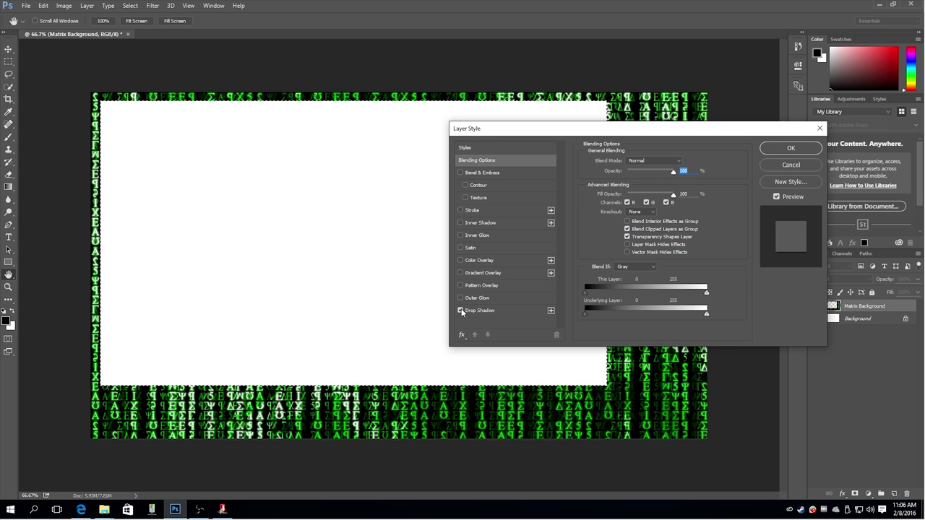
click(474, 310)
drag(622, 188, 629, 215)
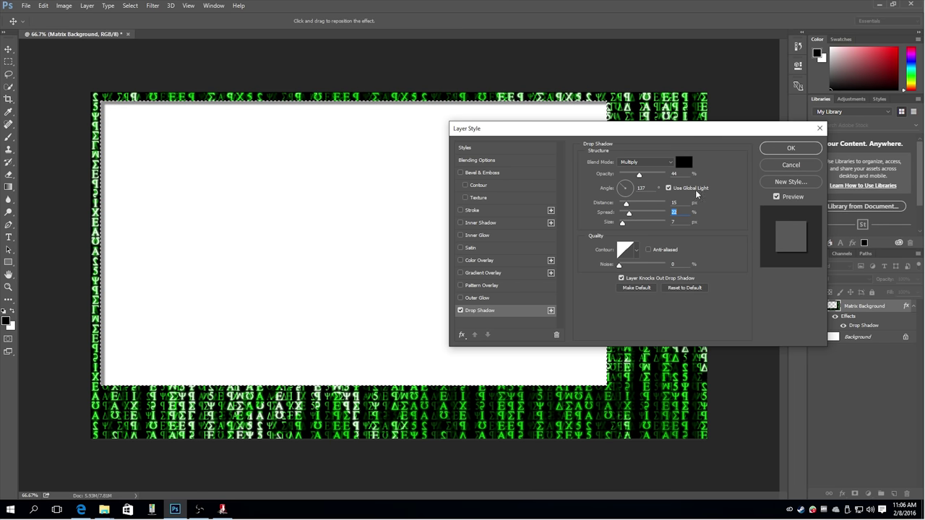
click(787, 148)
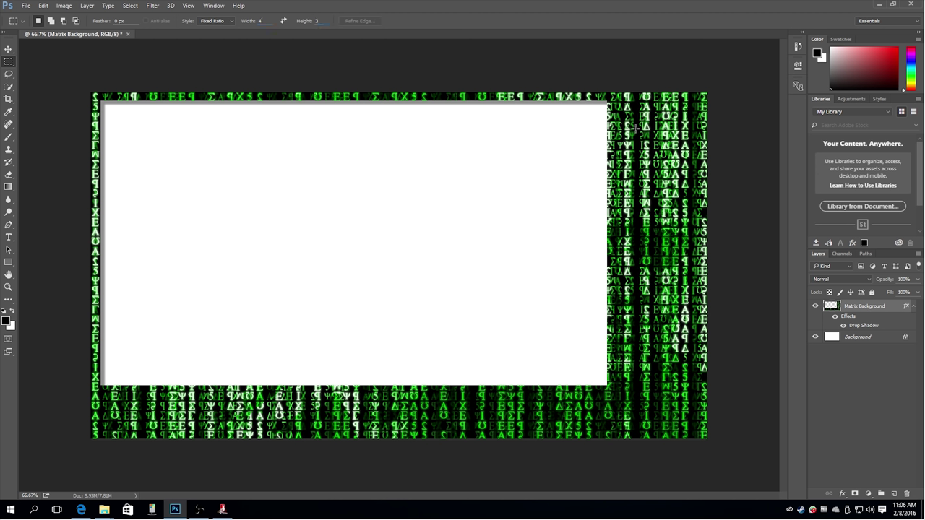
Cut a 4:3 webcam opening of about 0.93 x 0.70 in from the Matrix layer beside the gameplay opening and clear the selection.
drag(612, 101, 706, 214)
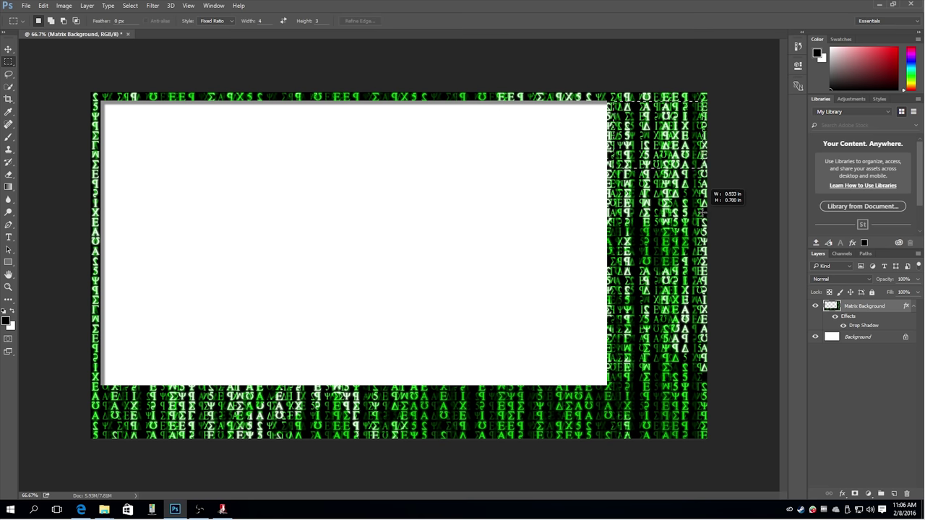
key(Delete)
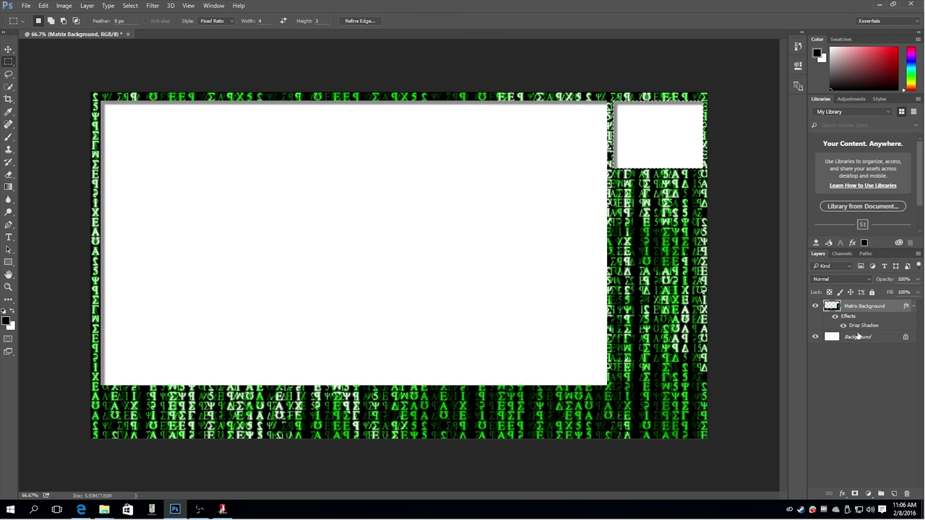
key(ctrl+d)
Place the "barnacules thinking" graphic from the image folder, scaled down to a small figure in the canvas's lower-left corner.
mouse_move(107, 514)
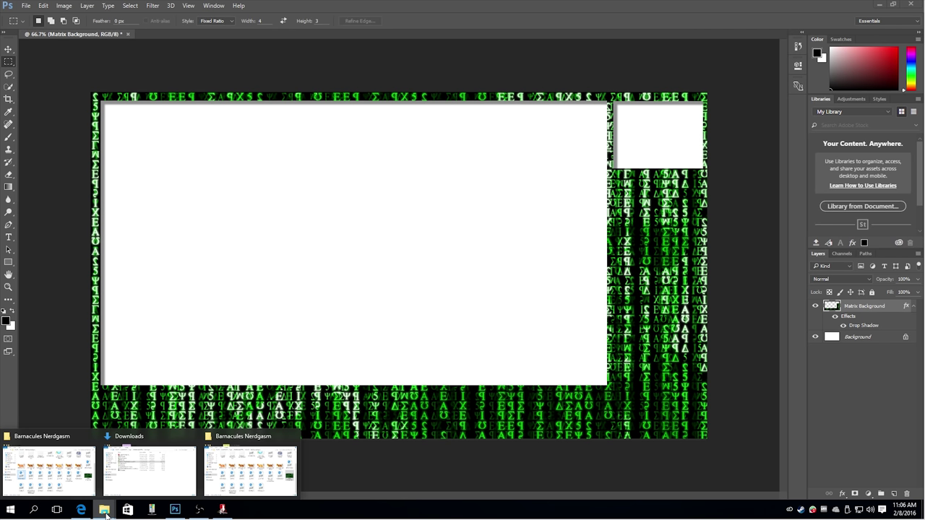
click(238, 472)
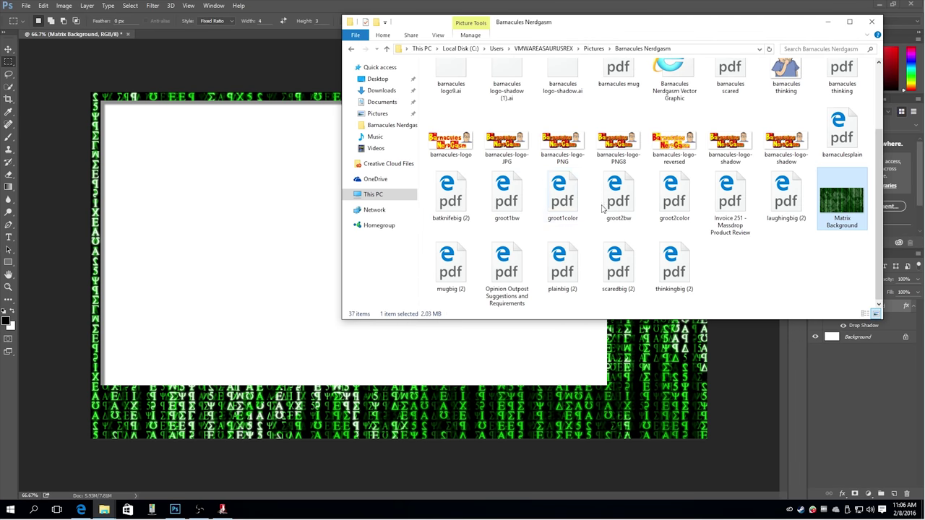
scroll(602, 208, up, 2)
drag(845, 150, 183, 295)
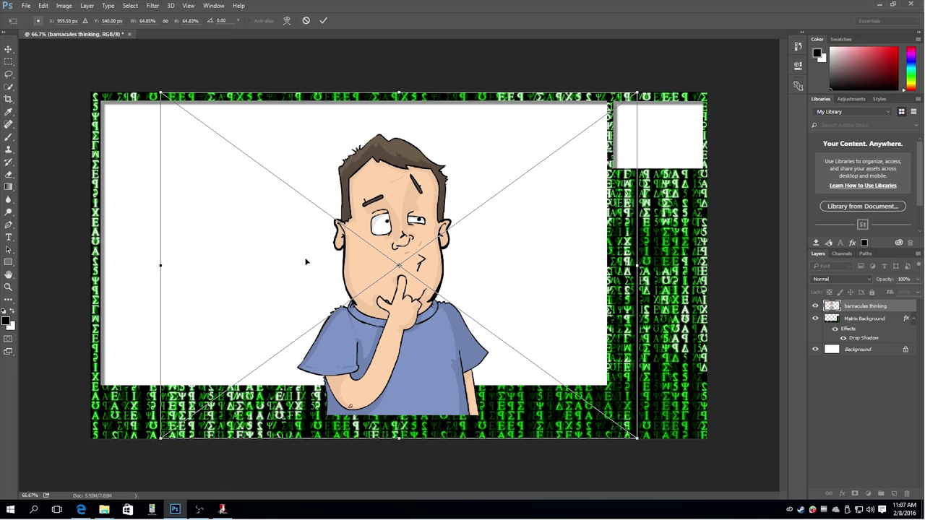
drag(391, 211, 226, 236)
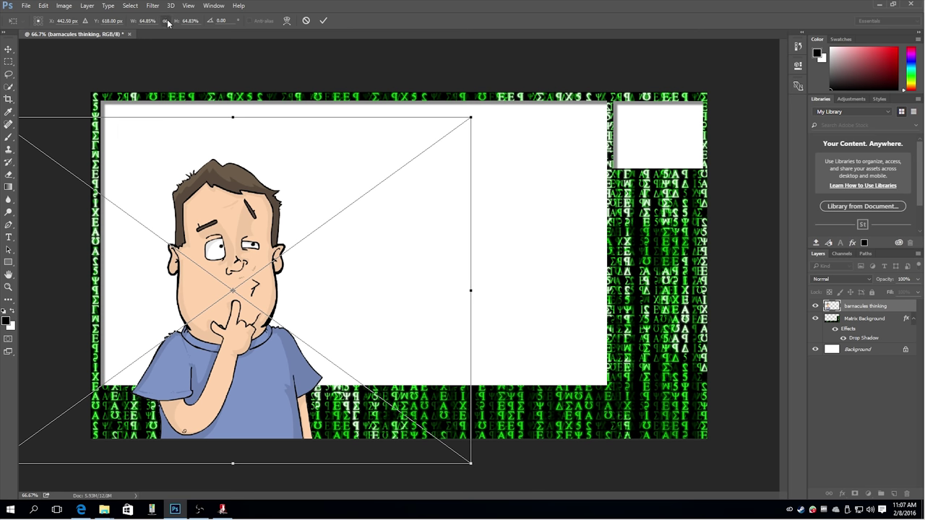
drag(468, 121, 204, 367)
drag(262, 313, 232, 331)
drag(176, 368, 173, 366)
key(Return)
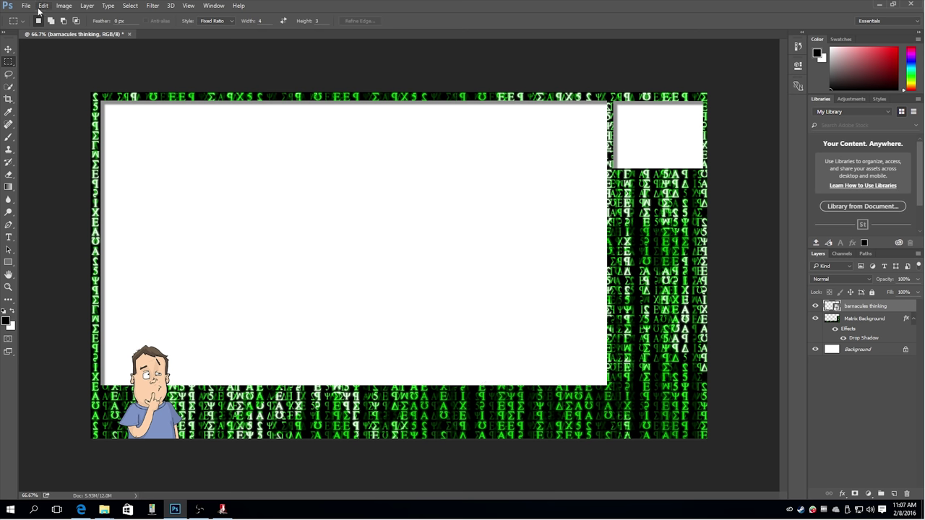
Place the "barnacules logo-shadow" graphic, scaled to about 14.84%, in the canvas's lower-right corner and return to the marquee tool.
mouse_move(110, 513)
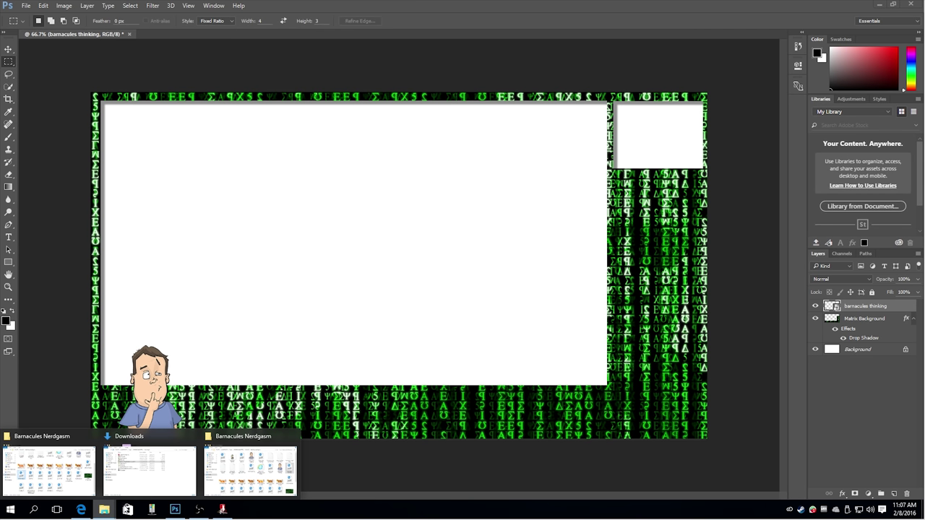
click(253, 483)
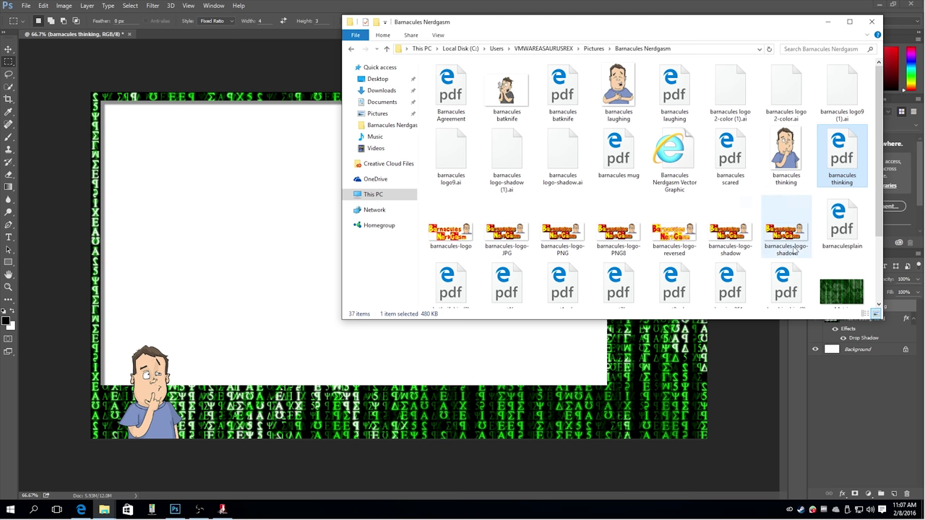
drag(798, 232, 316, 169)
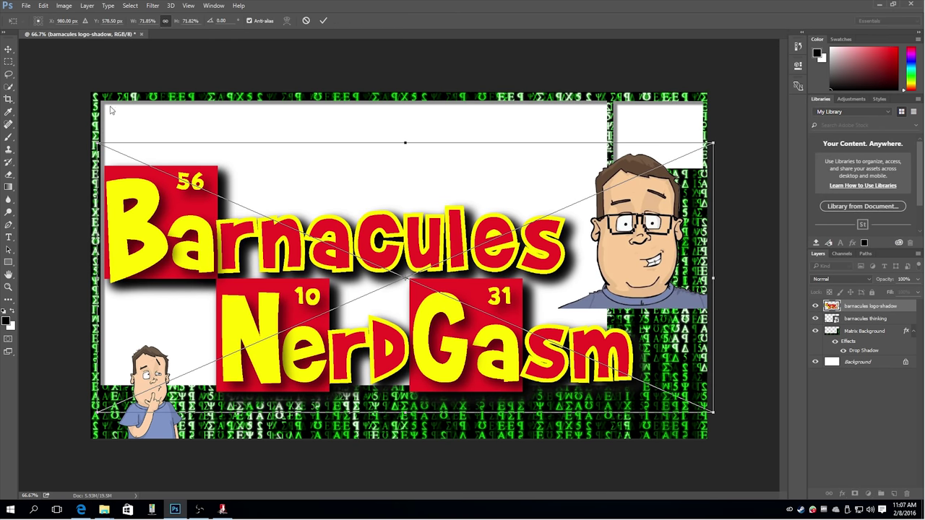
drag(97, 144, 556, 433)
drag(633, 383, 647, 405)
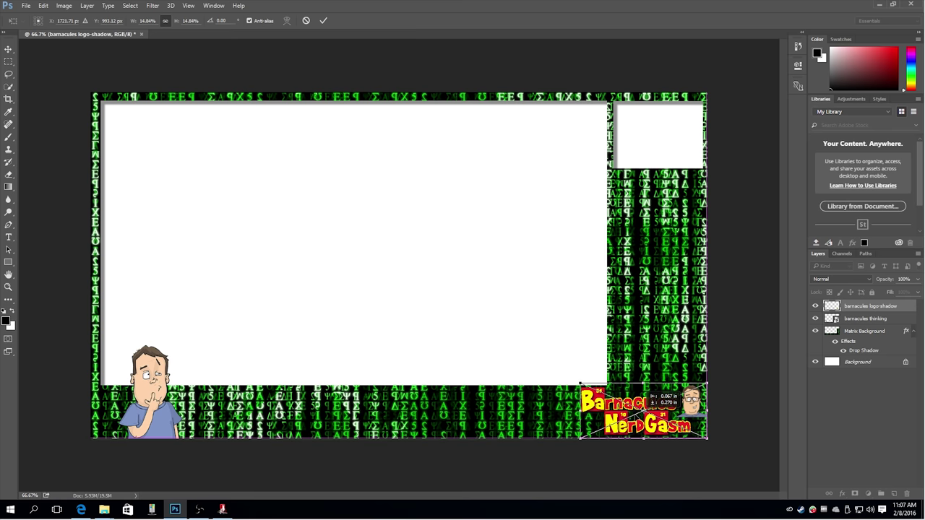
key(Return)
key(m)
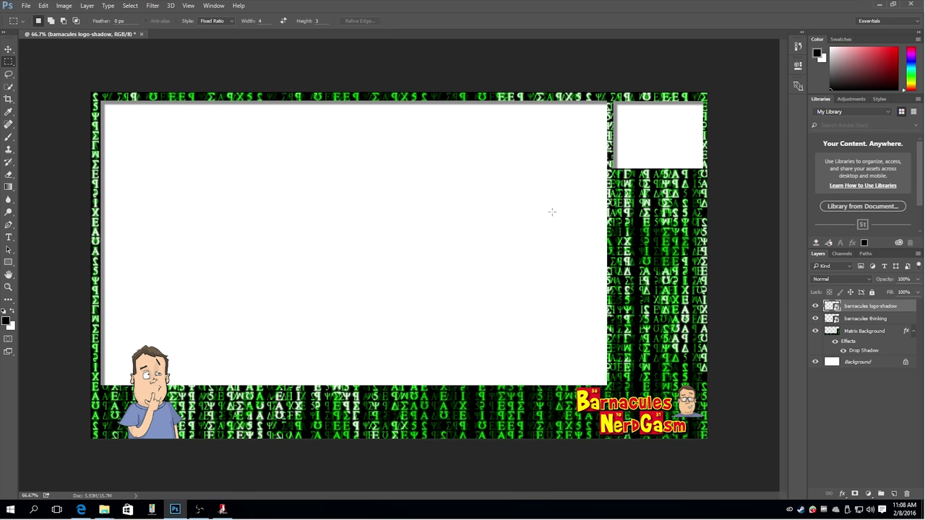
Delete the white Background layer so the gameplay and webcam openings are transparent.
click(860, 362)
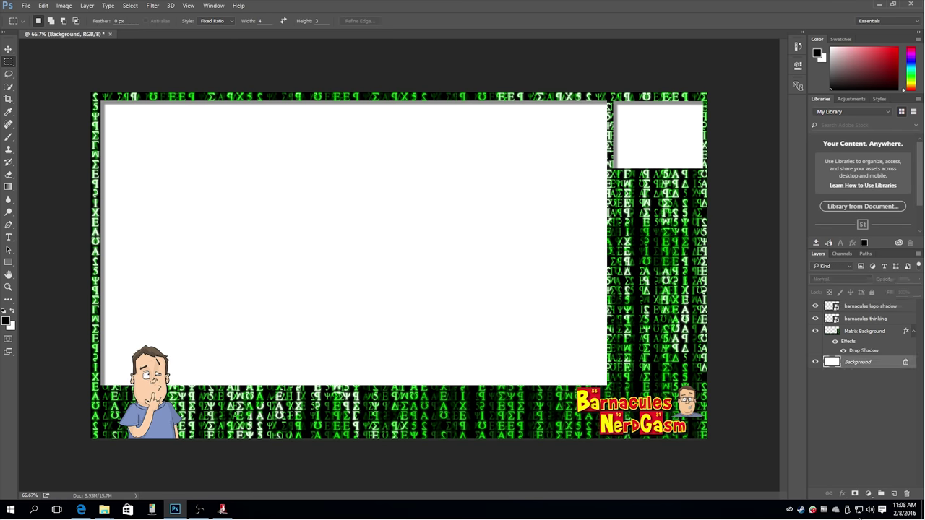
click(907, 495)
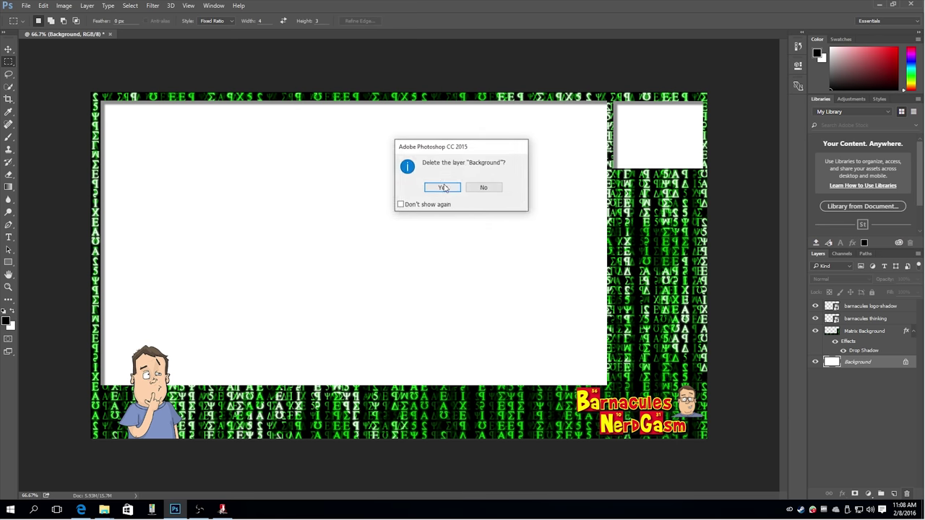
click(442, 187)
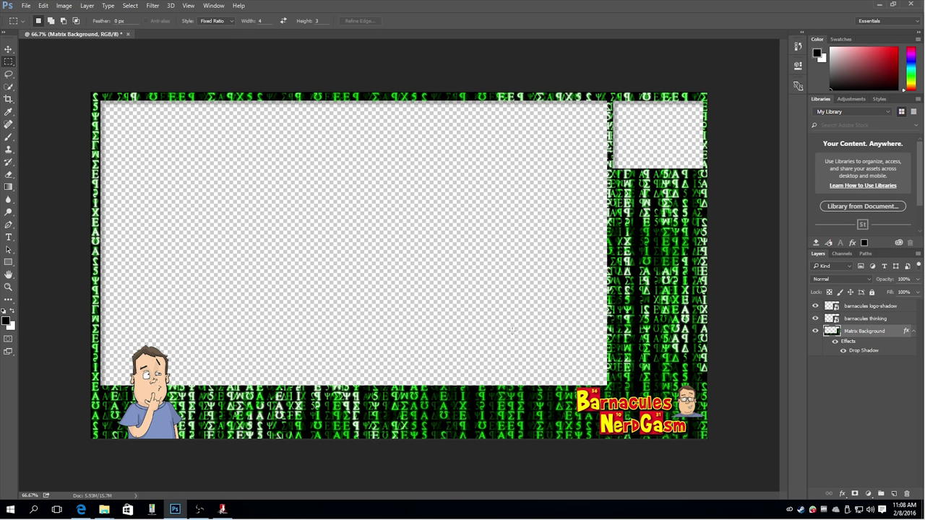
Save the overlay as a PNG named "OBS Latest Backdrop" in the Pictures folder, accepting the PNG options.
click(25, 5)
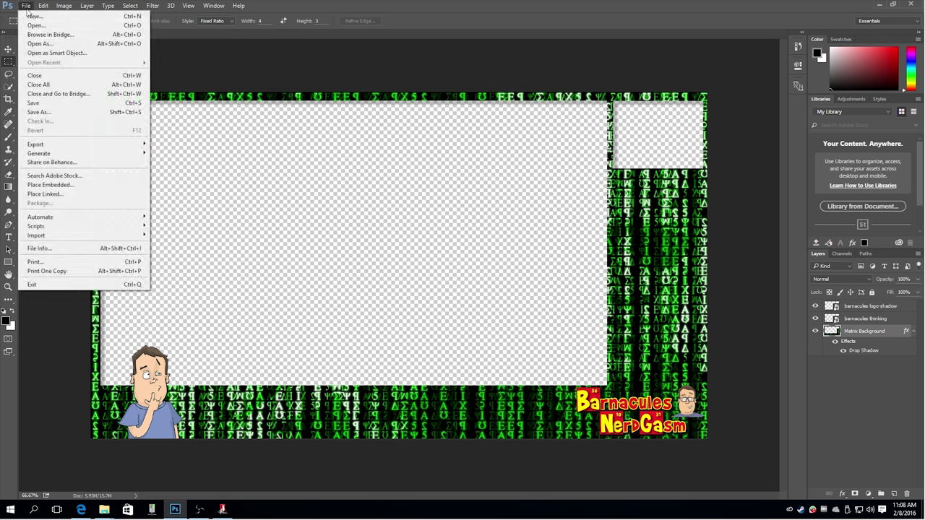
click(43, 103)
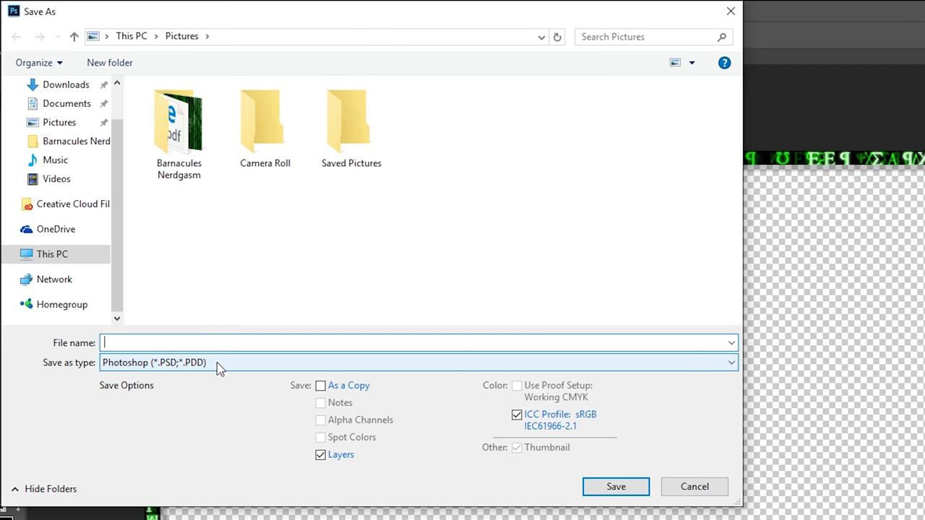
click(219, 365)
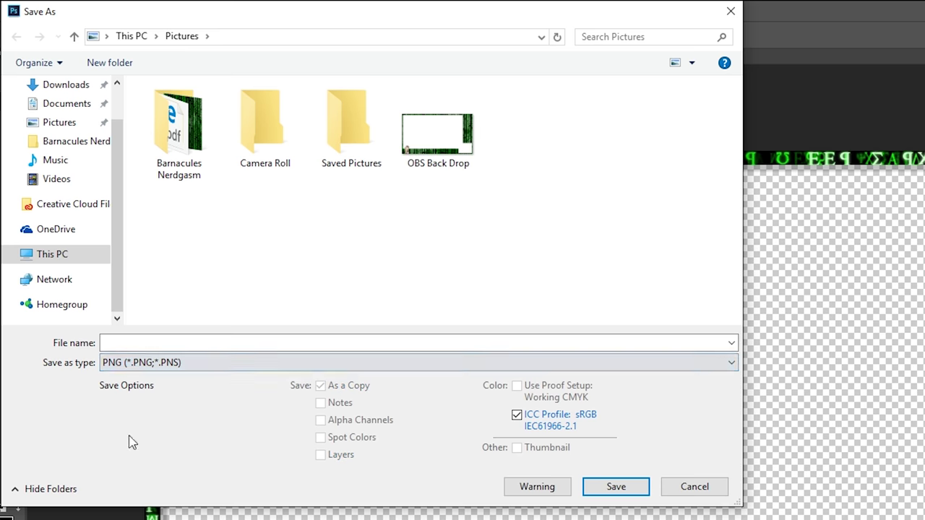
click(144, 345)
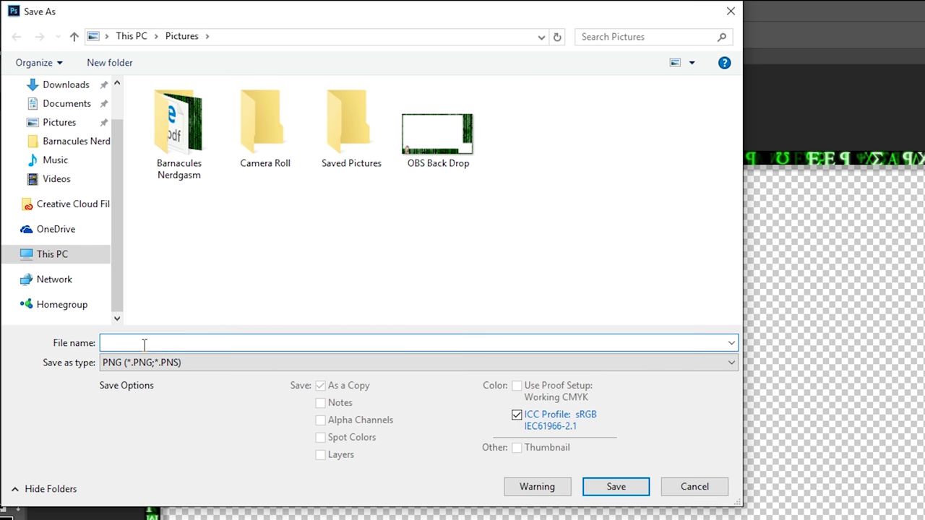
text(O)
text(BS)
text( MNJ)
text(Latest Backdrop)
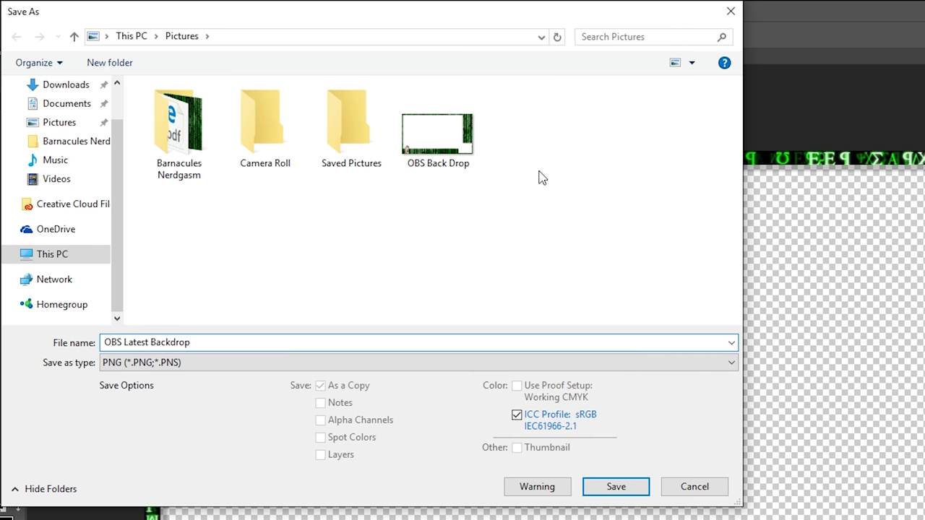
key(Return)
click(814, 262)
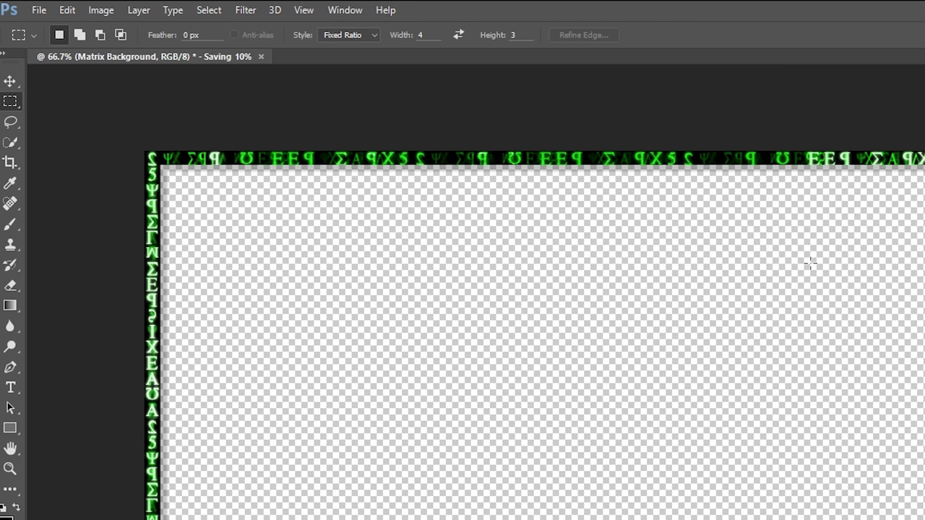
Minimize Photoshop and the image folder window and switch to Open Broadcaster Software.
click(893, 6)
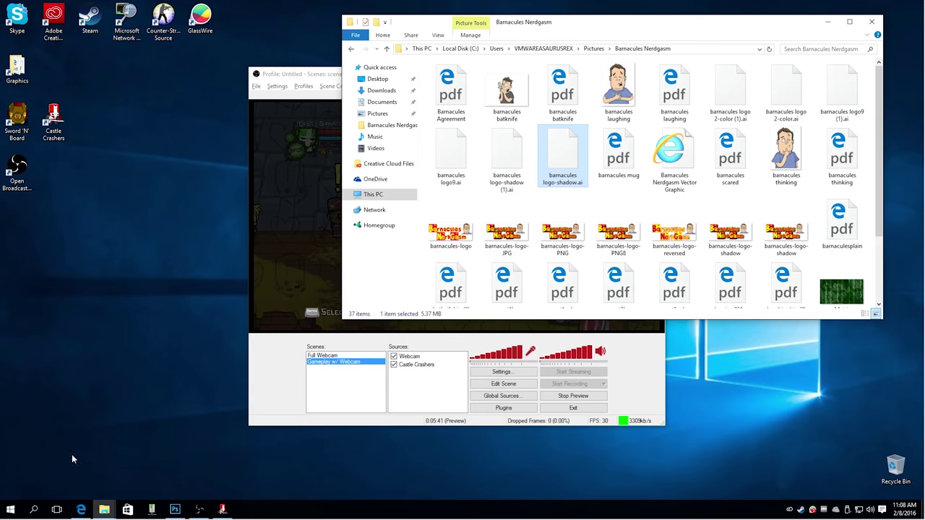
click(199, 510)
click(829, 21)
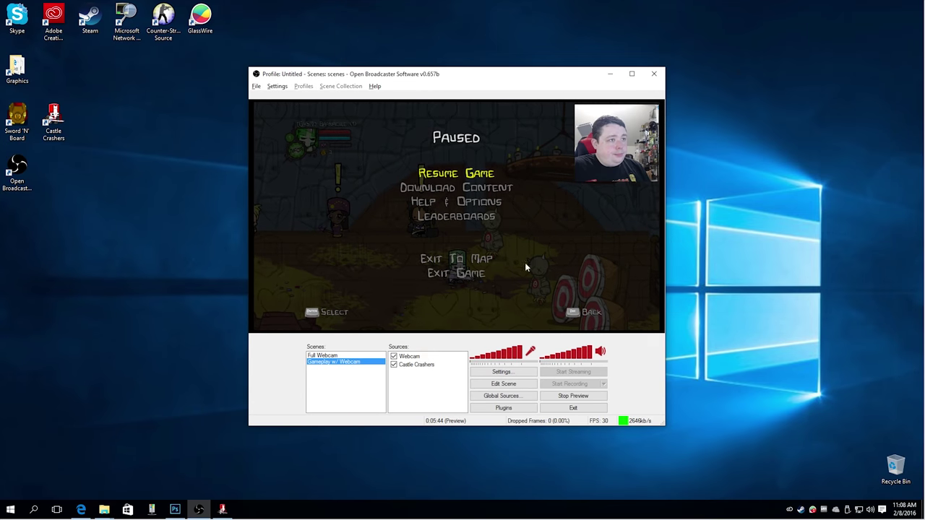
Add an image source named "Backdrop" to the Gameplay w/ Webcam scene, using the OBS Latest Backdrop file from Pictures.
right_click(417, 383)
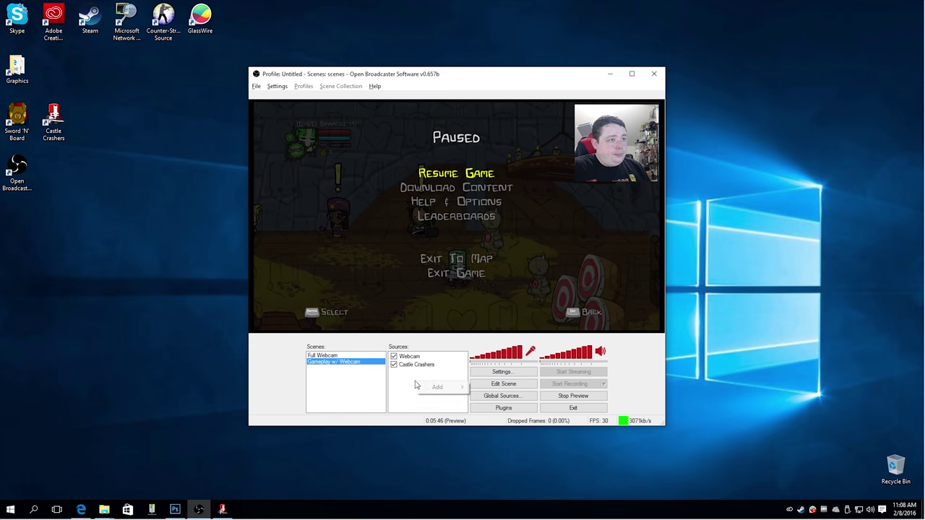
mouse_move(438, 387)
click(496, 417)
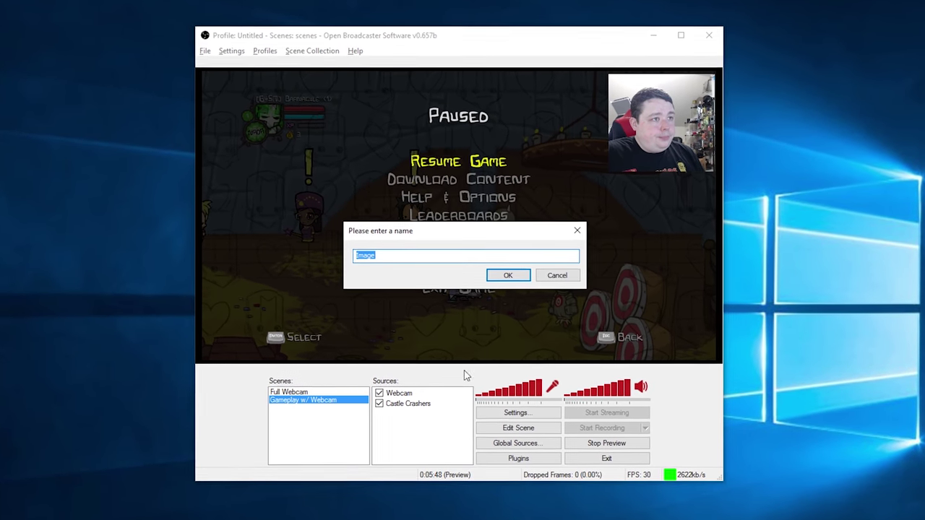
text(Background)
key(Return)
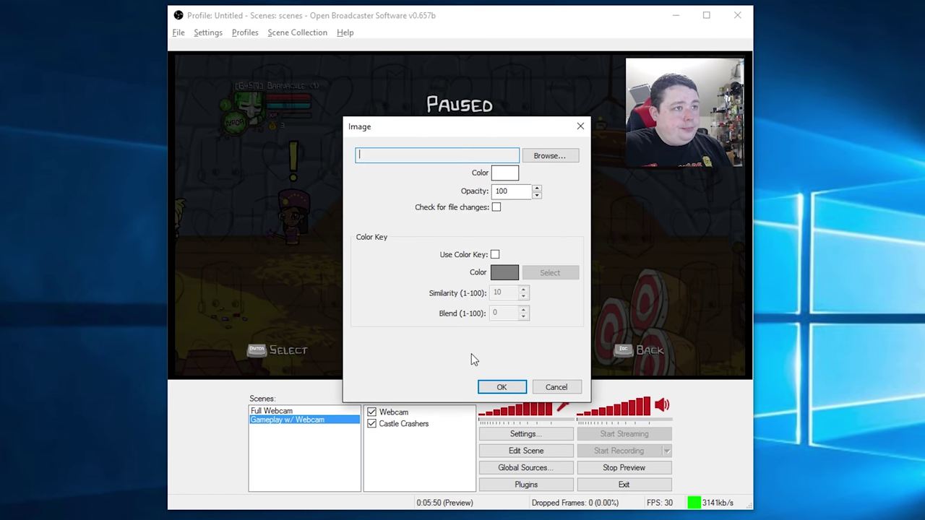
click(554, 153)
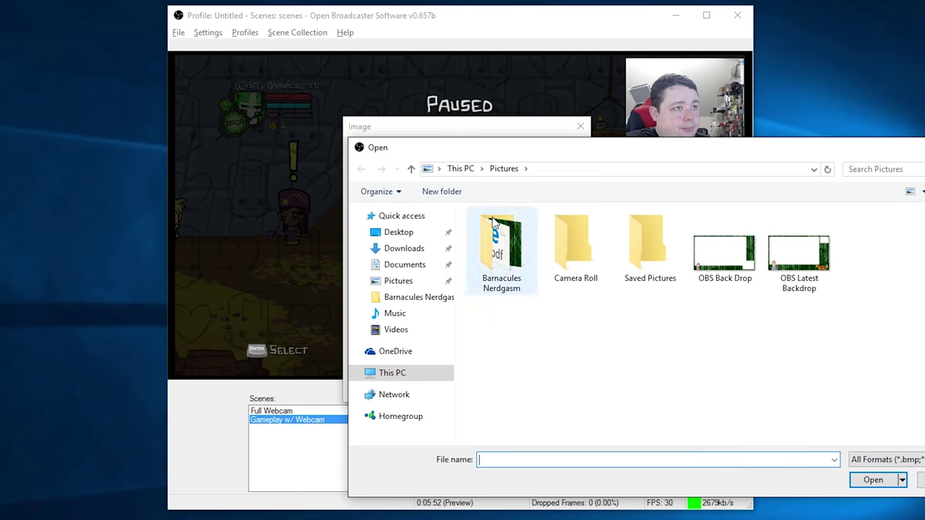
double_click(809, 253)
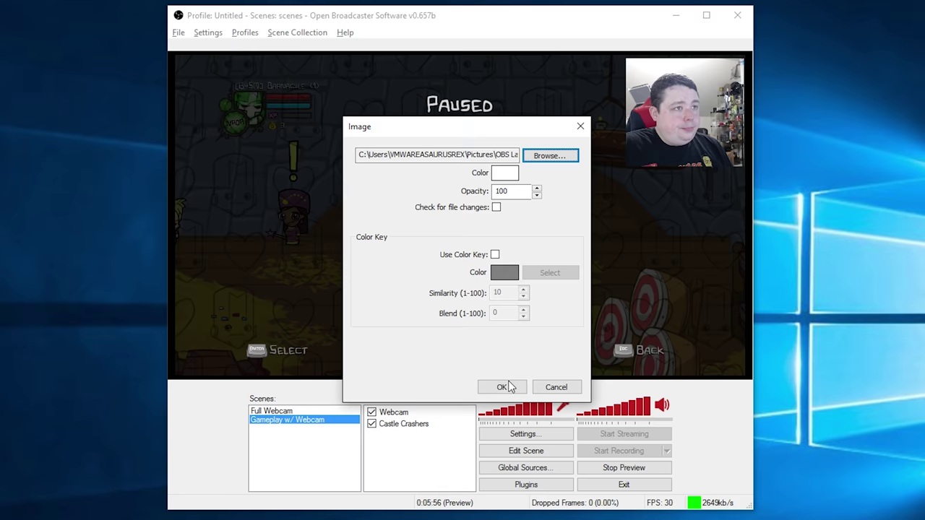
click(501, 387)
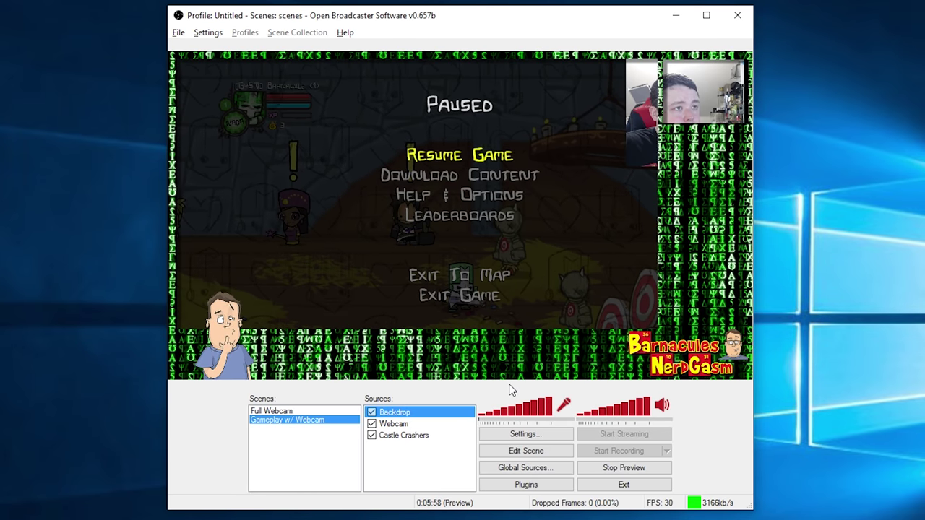
Enable scene editing and shrink the Webcam source to fit the overlay's small webcam opening.
click(396, 425)
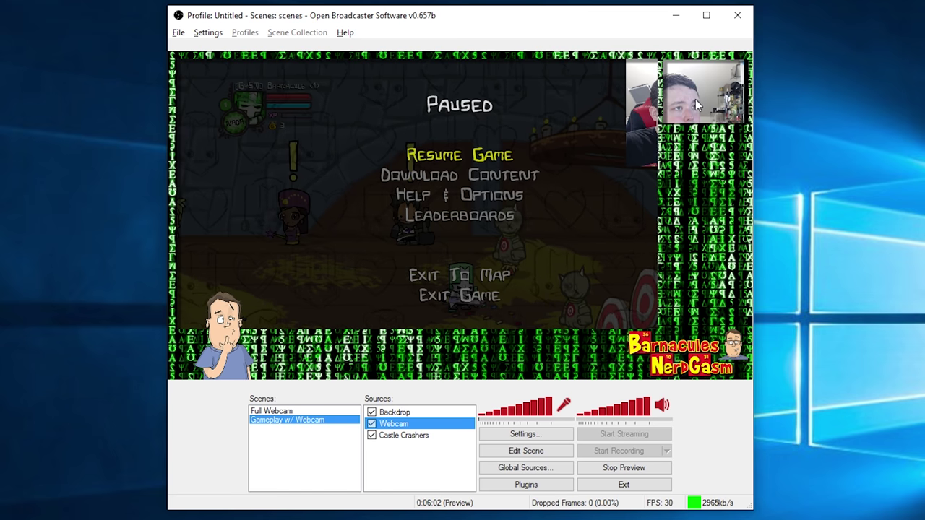
click(532, 452)
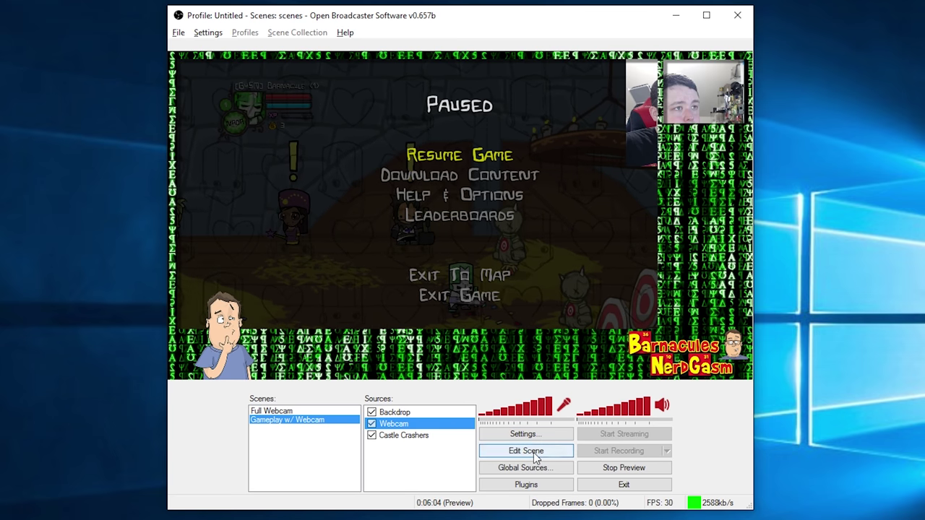
click(627, 166)
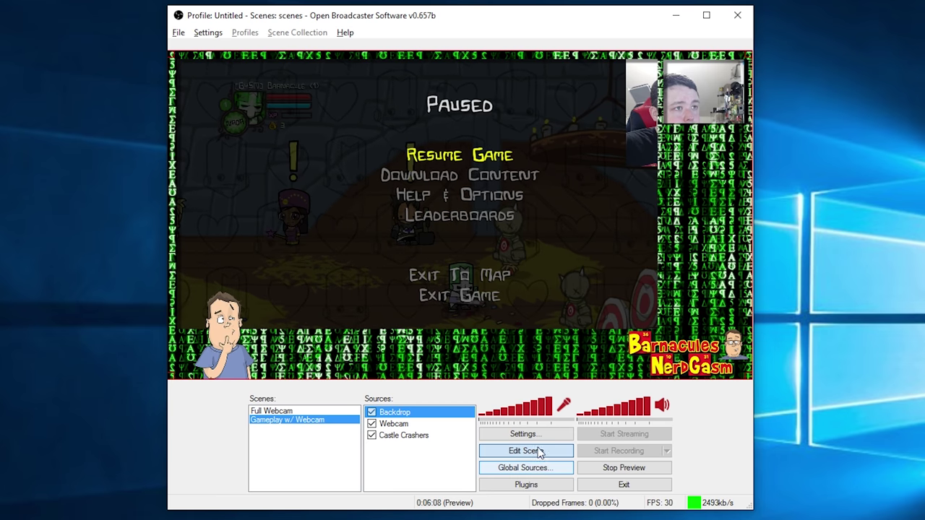
click(416, 424)
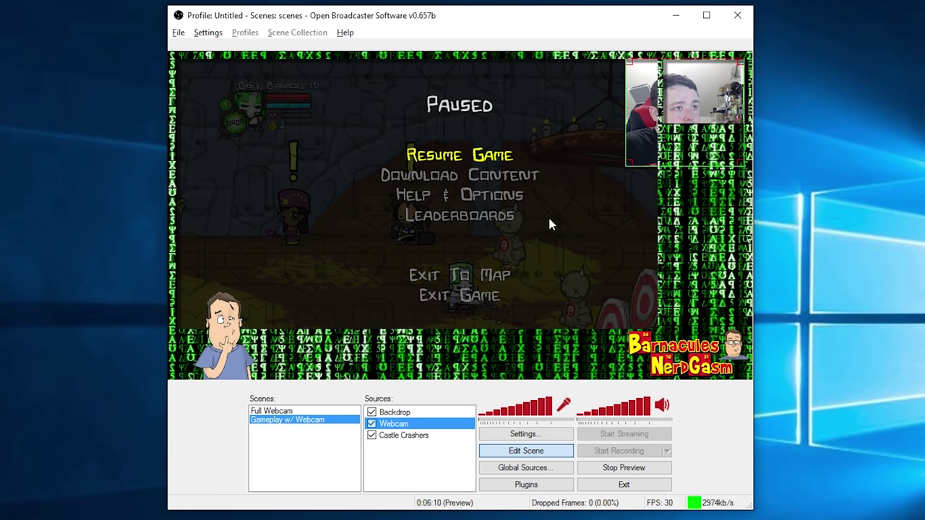
drag(632, 163, 696, 115)
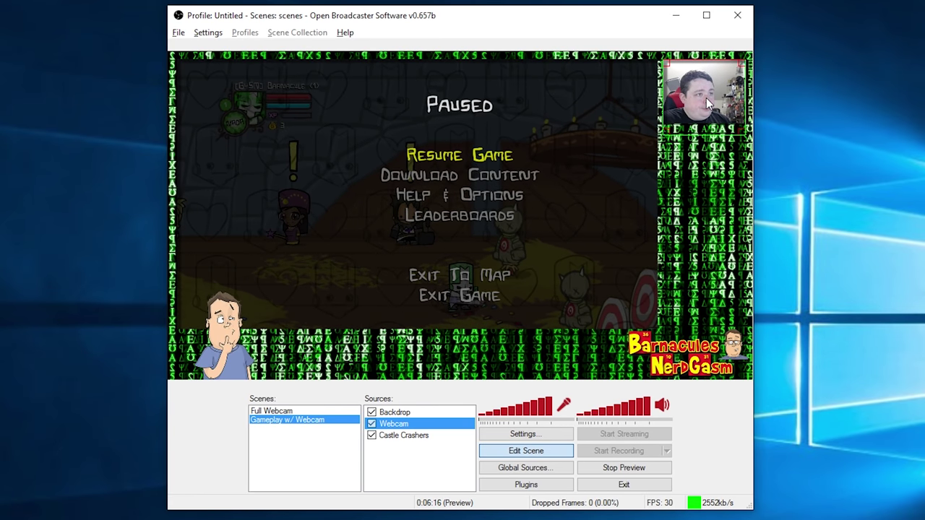
Scale down and reposition the Castle Crashers source to fill the overlay's large gameplay opening.
click(402, 437)
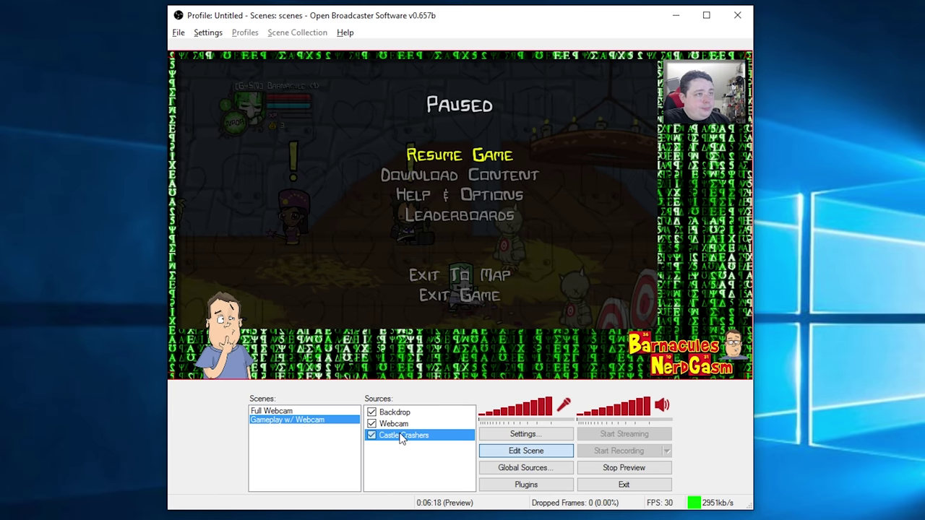
drag(749, 378, 656, 312)
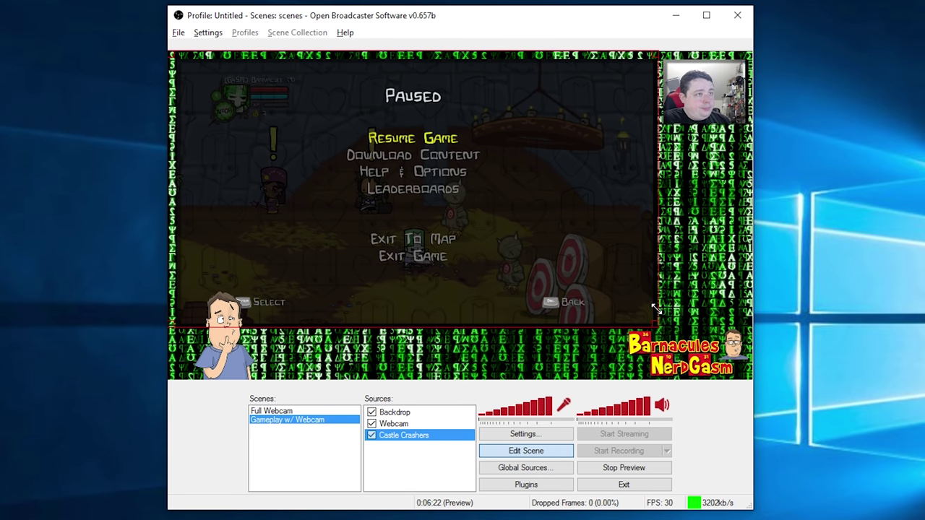
mouse_move(596, 292)
mouse_down()
mouse_move(617, 291)
mouse_move(604, 298)
mouse_up()
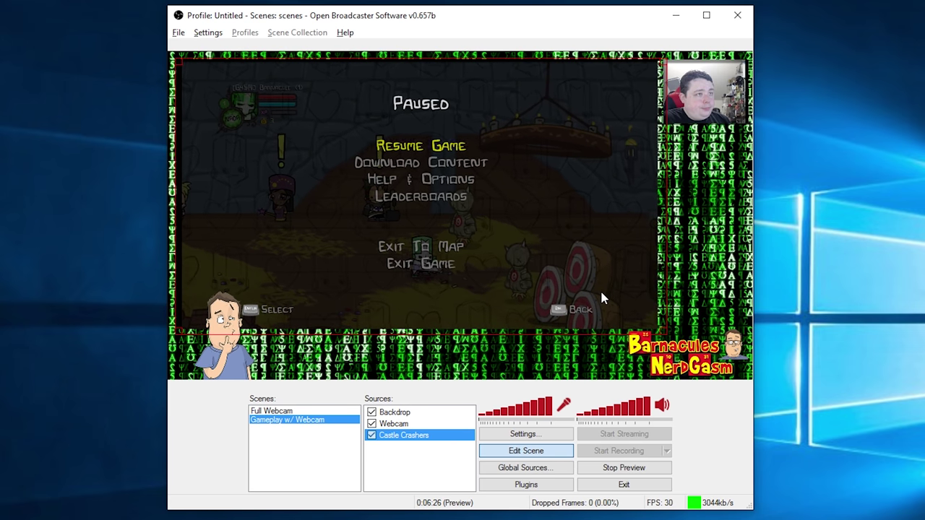
drag(664, 333, 656, 327)
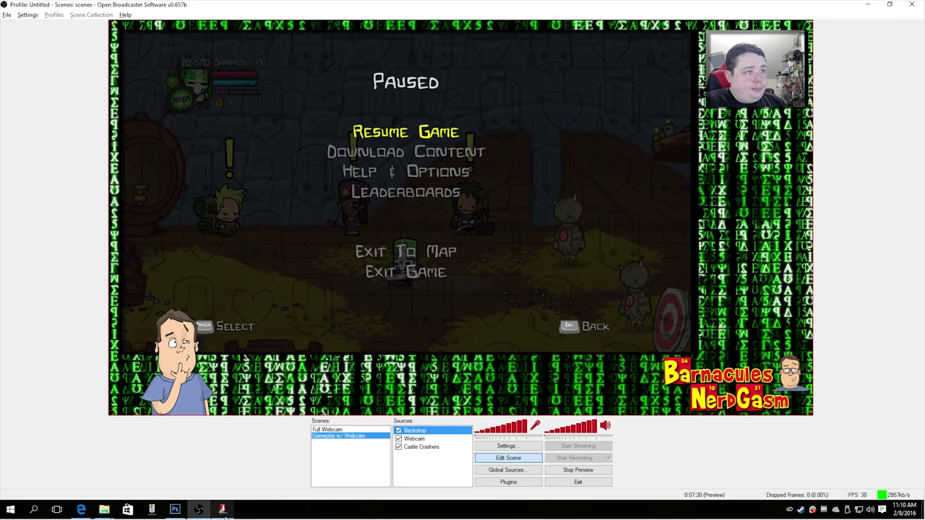
Preview the Full Webcam and Gameplay w/ Webcam scenes by switching between them, ending on Full Webcam.
click(361, 431)
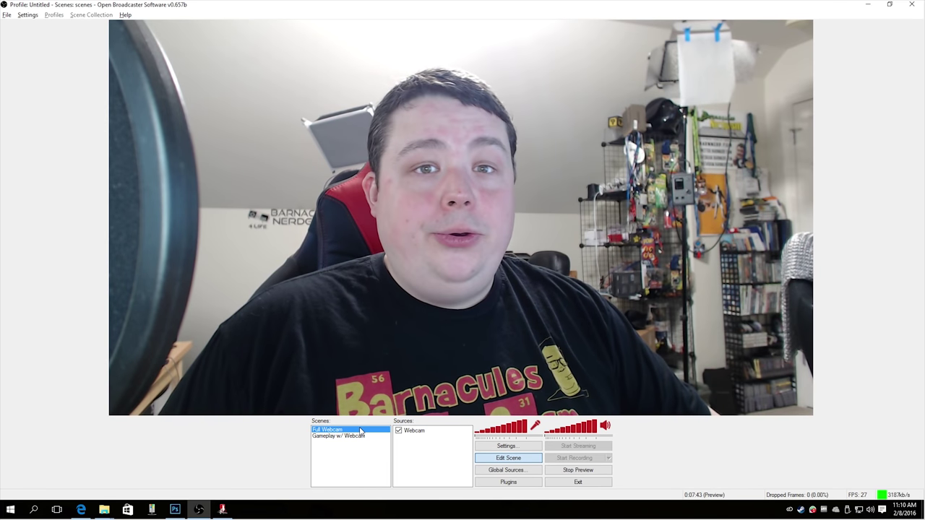
key(Down)
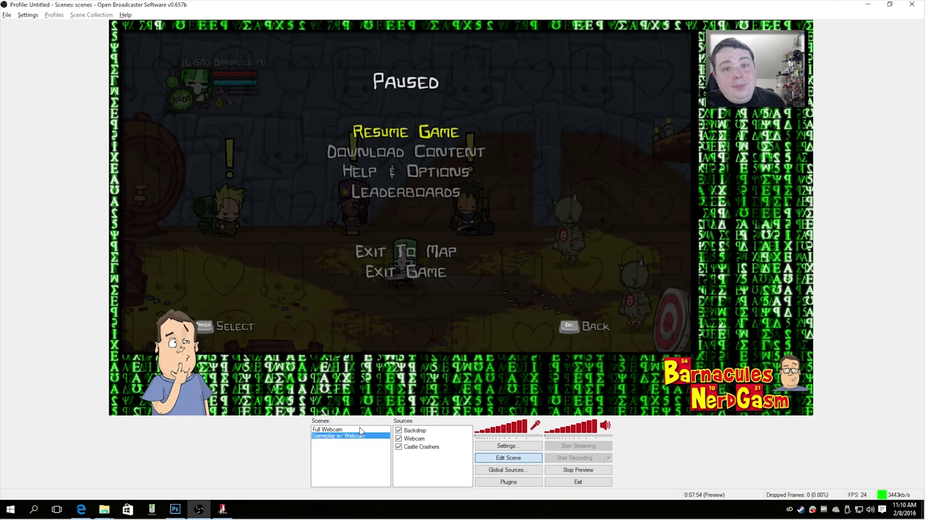
click(333, 431)
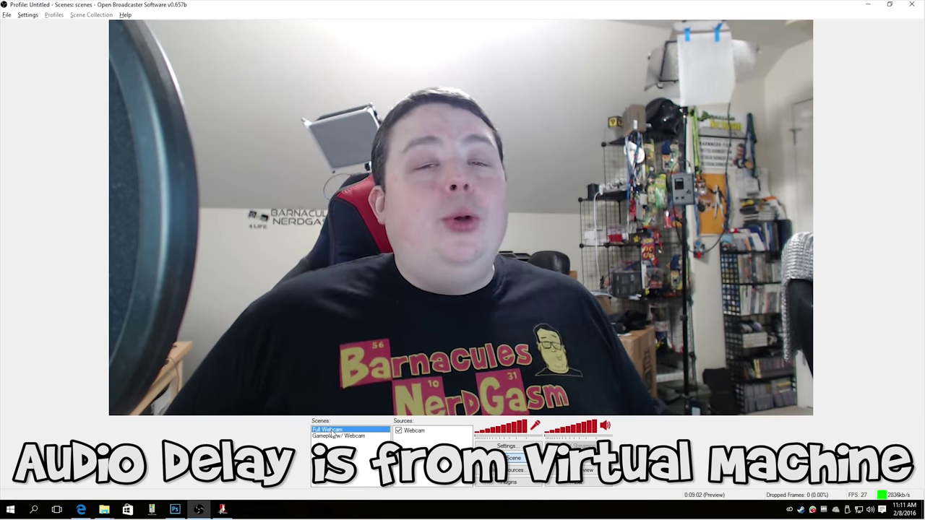